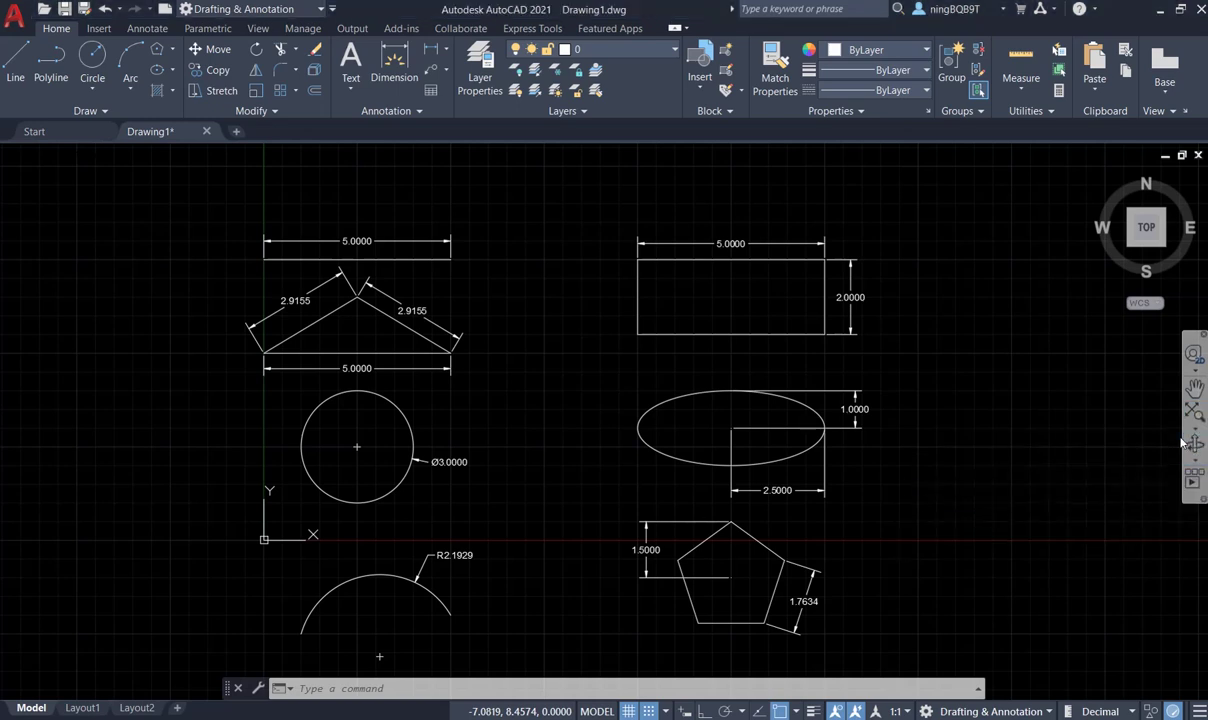
# Step: Review the available zoom options and the enabled object snap modes without changing them
pyautogui.click(1195, 428)
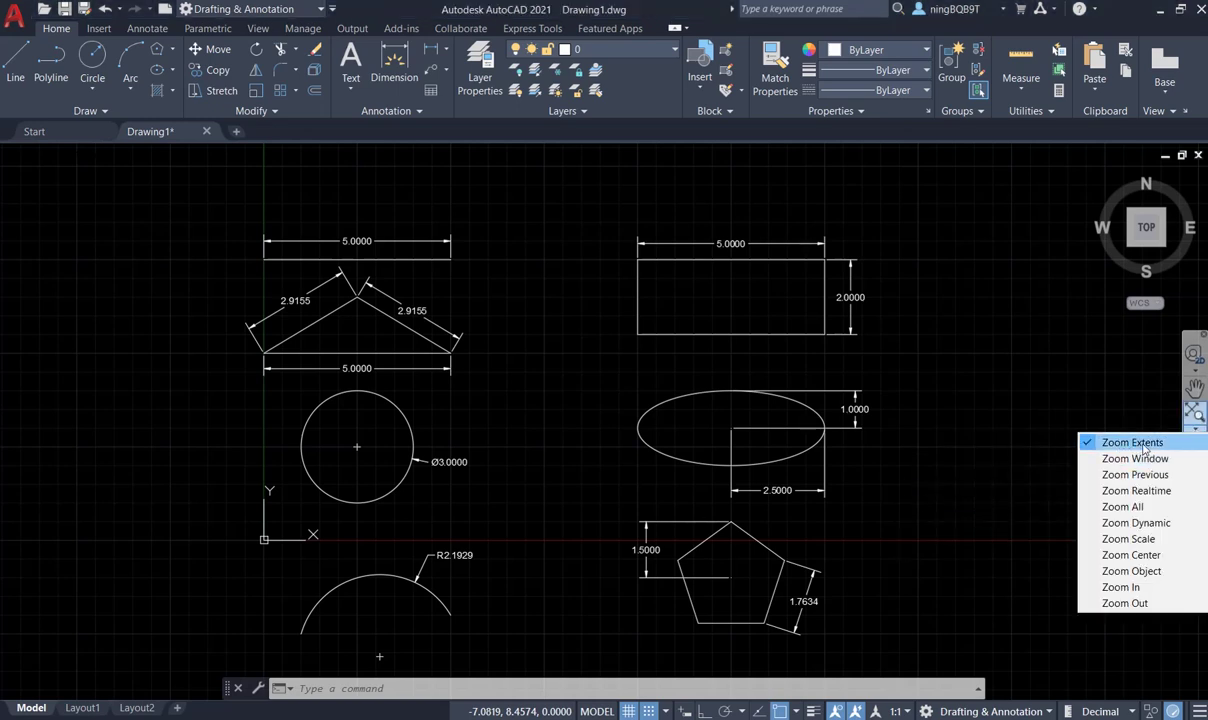
pyautogui.click(975, 408)
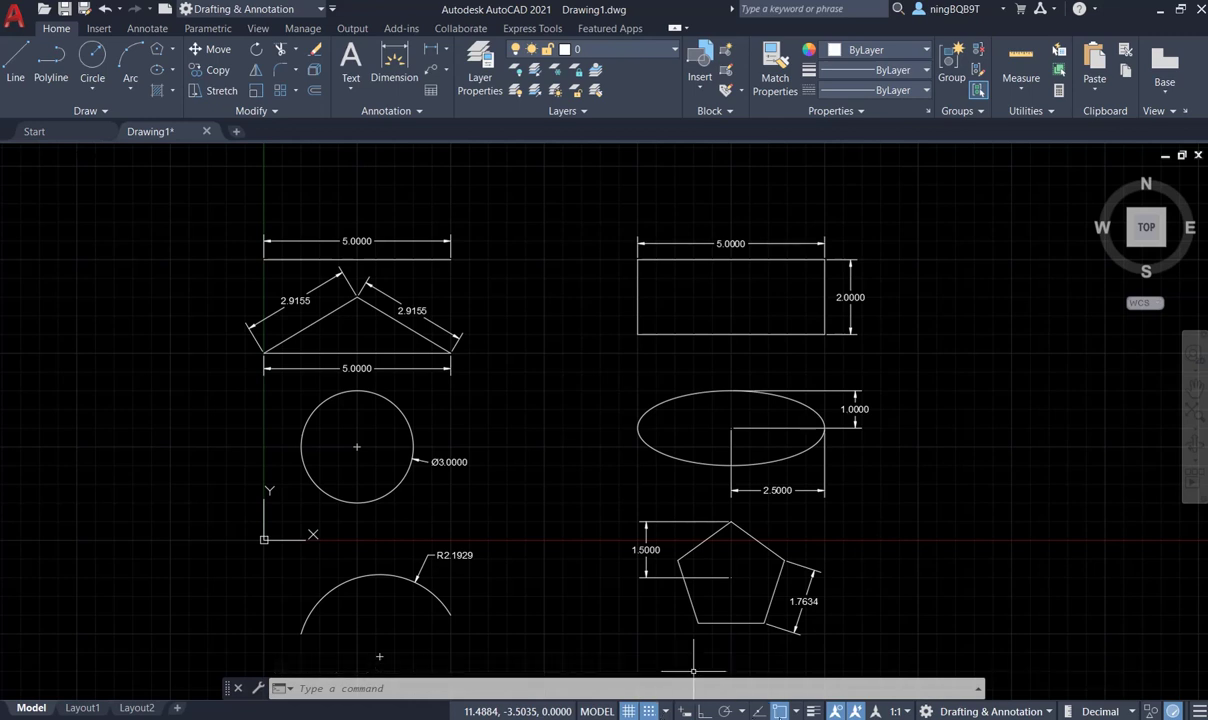
pyautogui.click(794, 712)
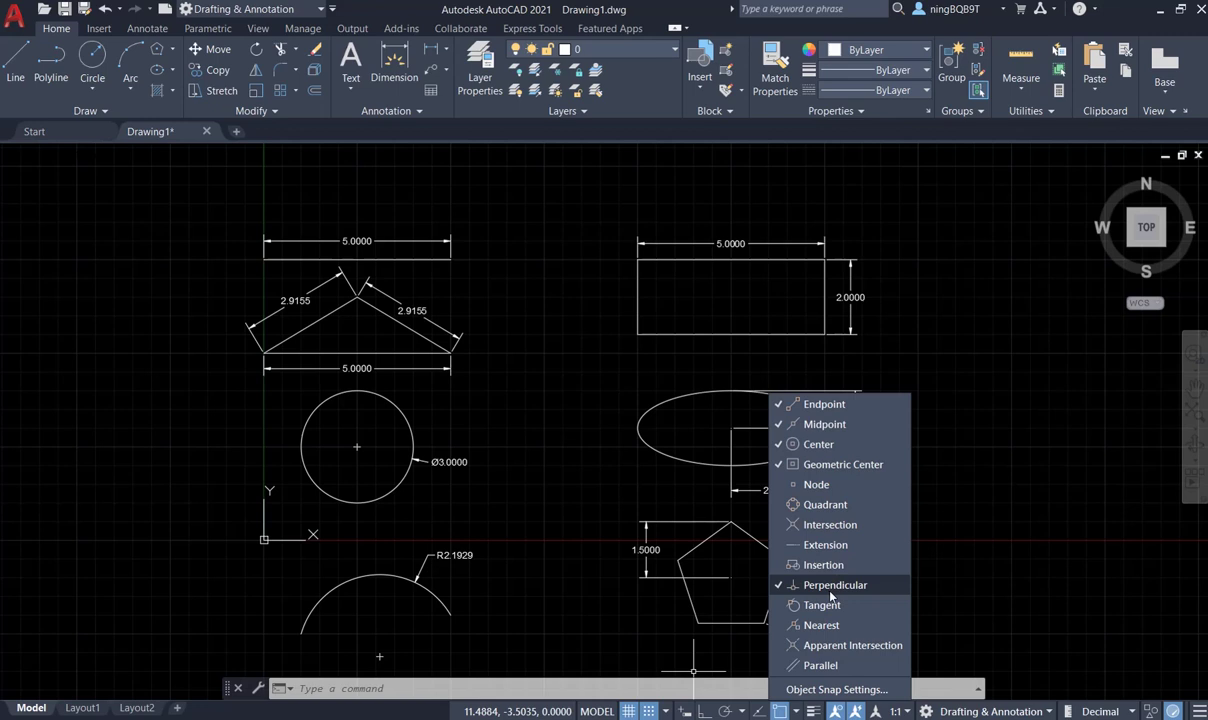
pyautogui.click(972, 586)
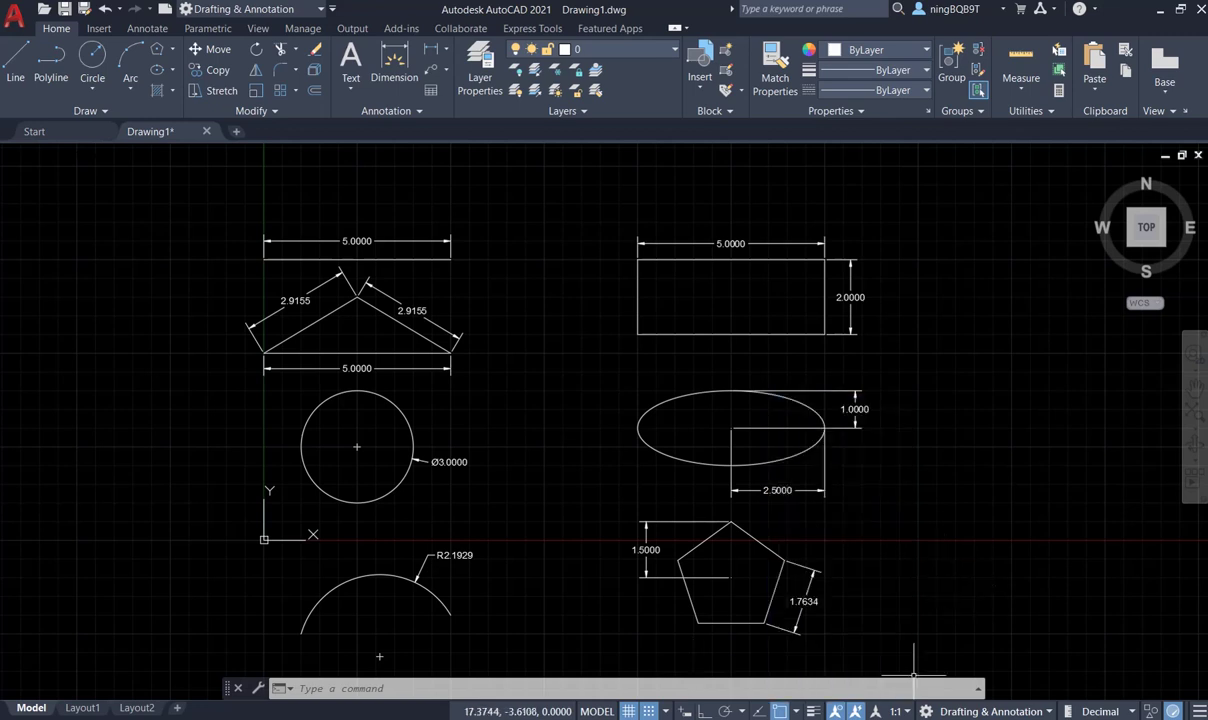
# Step: Review the snap and grid spacing in the drafting settings and close them without changes
pyautogui.click(664, 712)
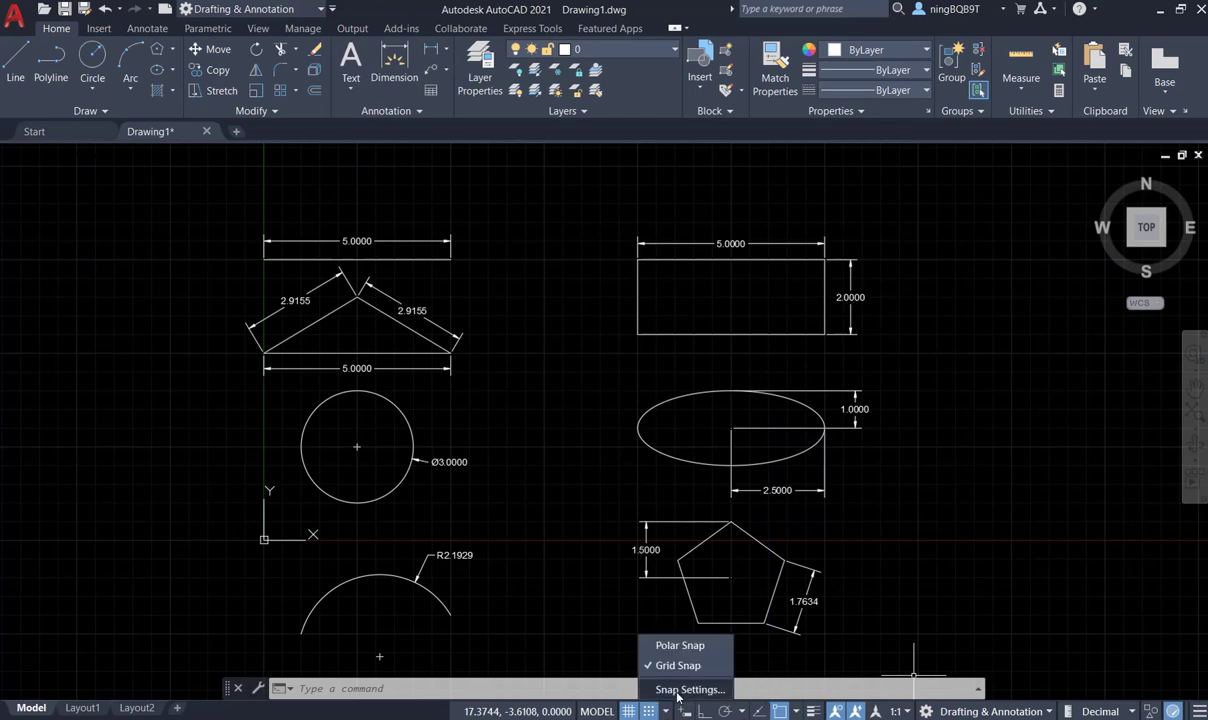
pyautogui.click(678, 690)
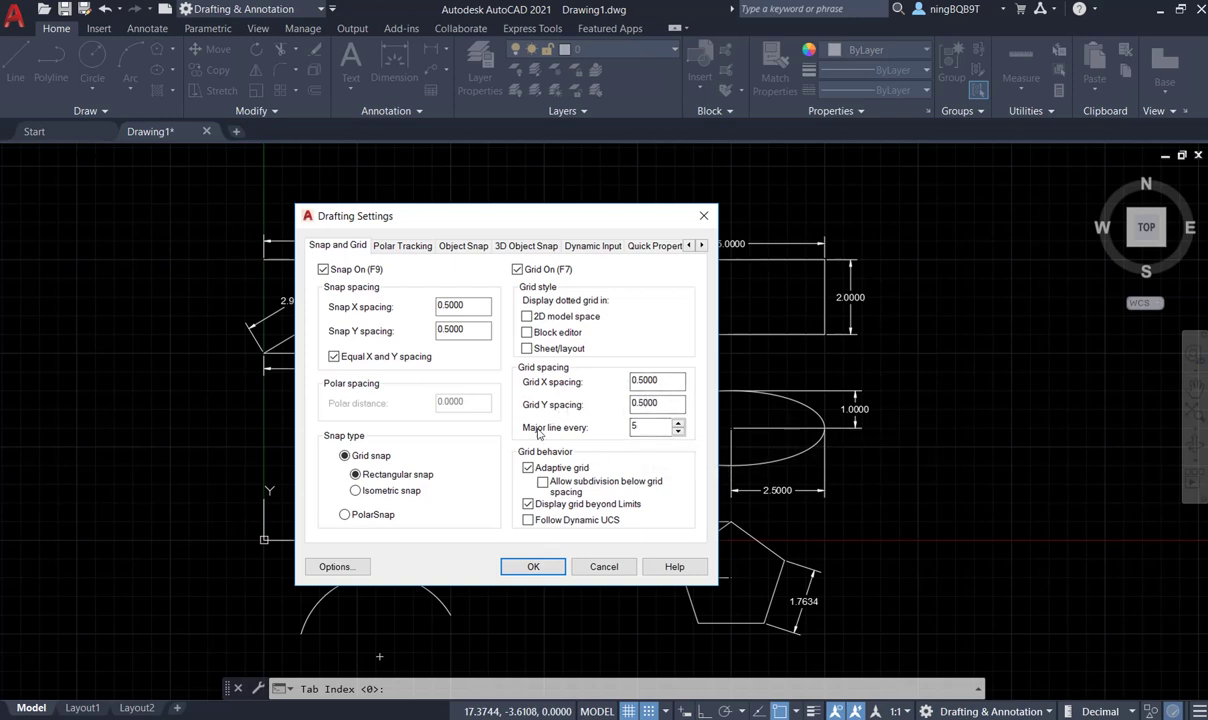
pyautogui.click(605, 567)
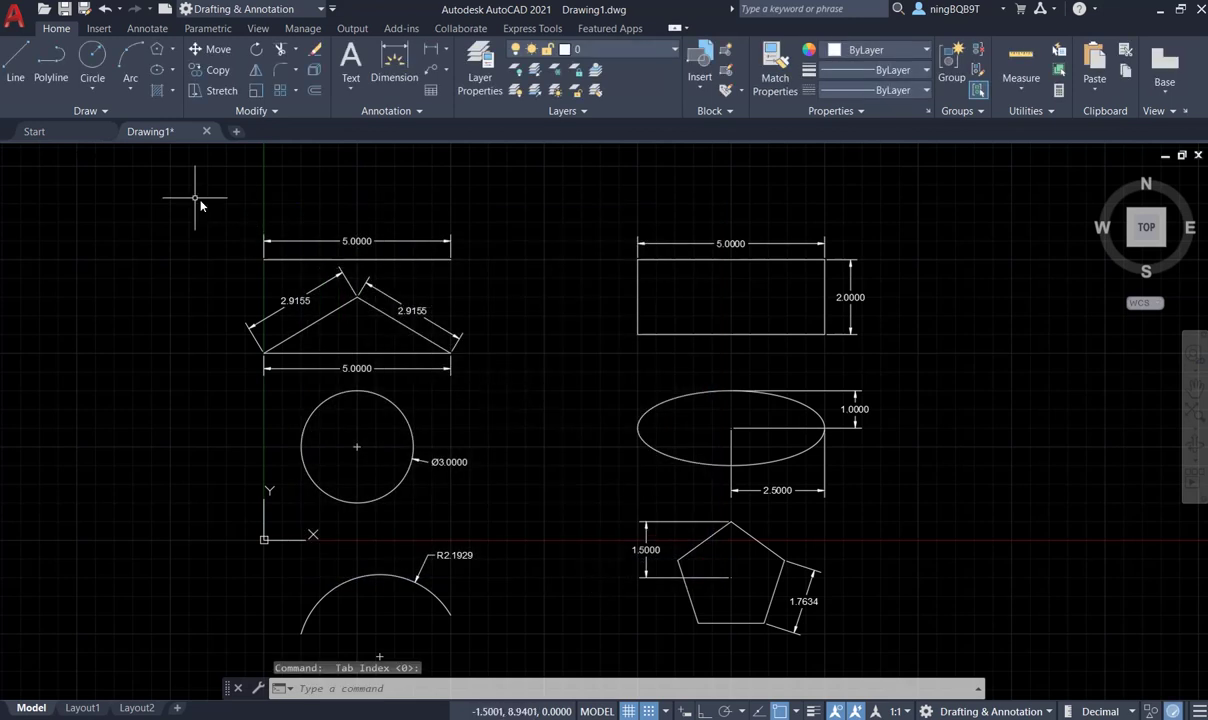
# Step: Draw a horizontal line about 3.5 units long, level with and to the west of the existing single line
pyautogui.click(15, 63)
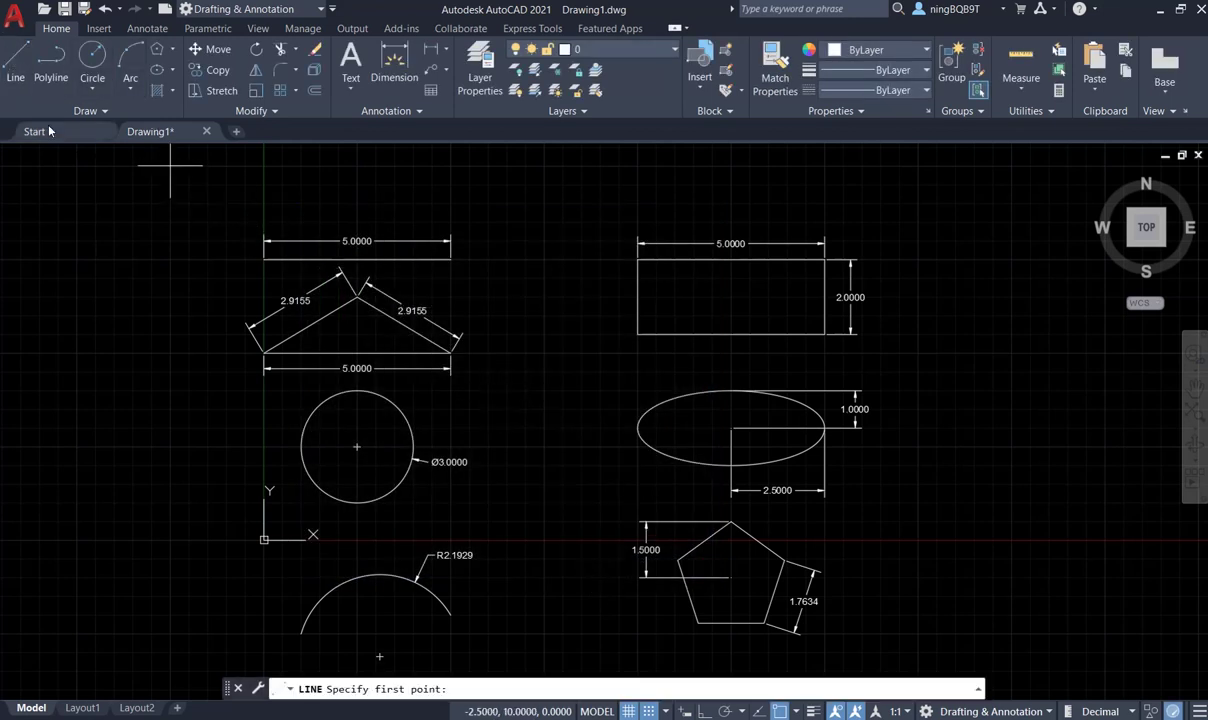
pyautogui.click(42, 259)
pyautogui.click(170, 259)
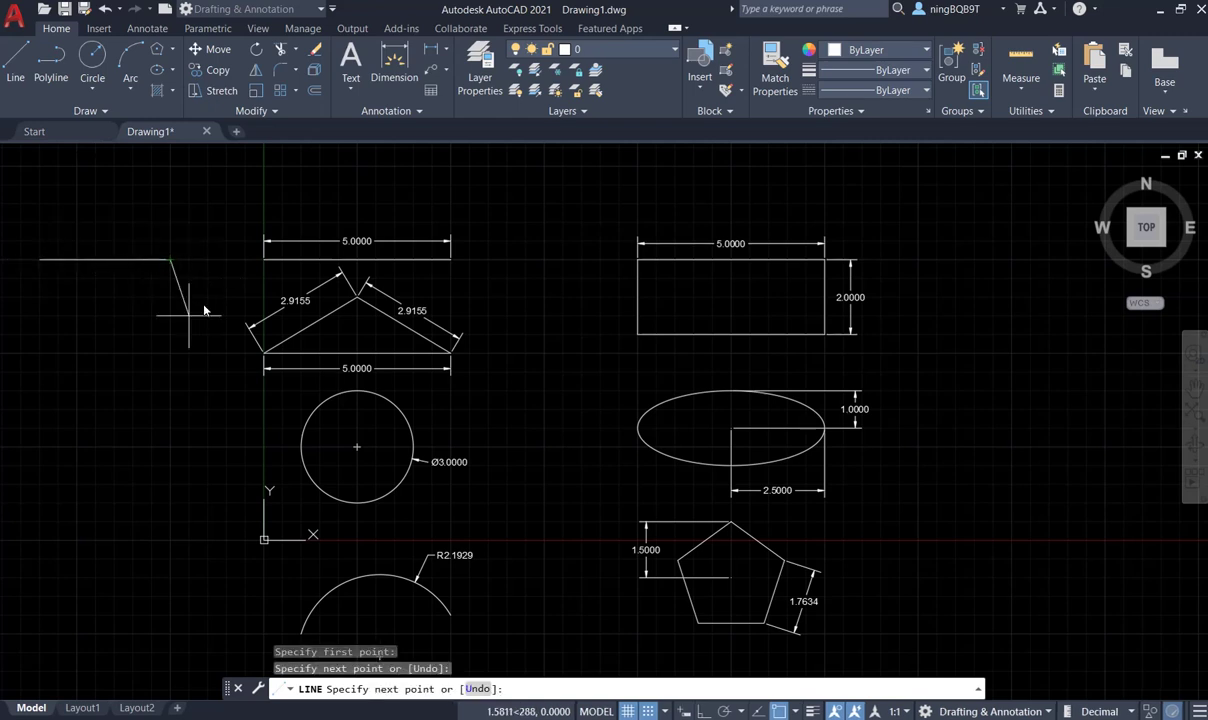
pyautogui.rightClick(178, 296)
pyautogui.click(200, 304)
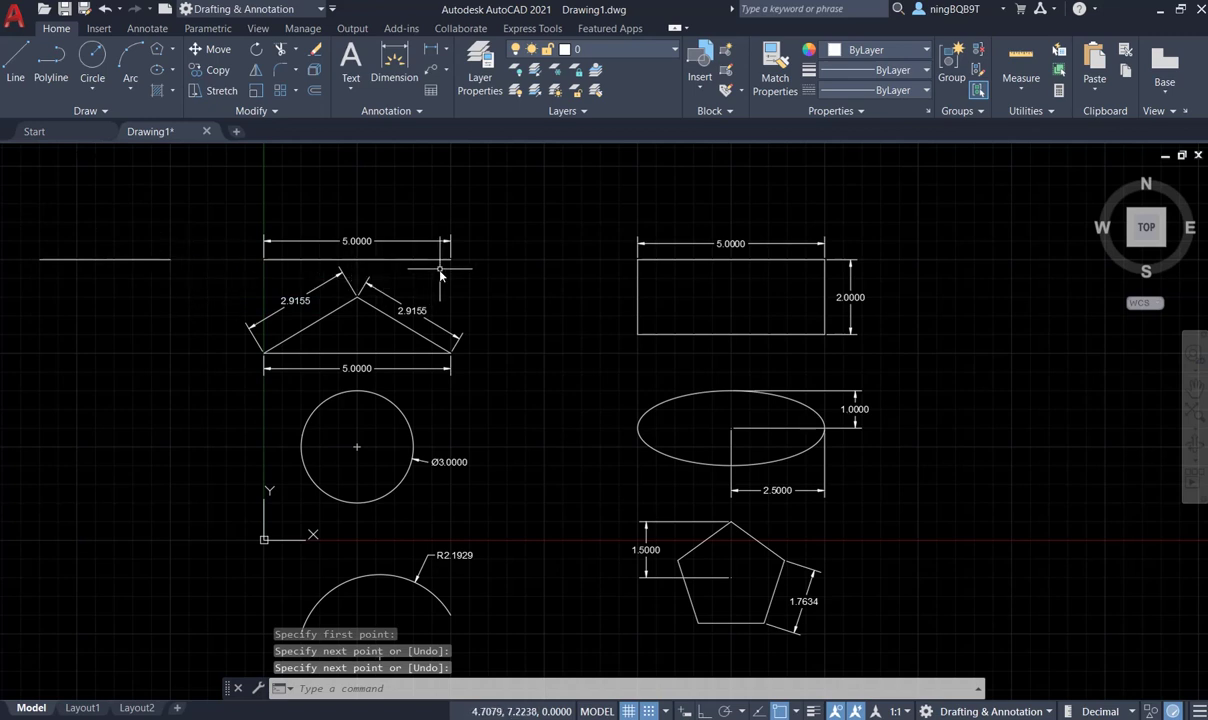
# Step: Turn grid snap off and dimension the new line's length, placing the dimension above it
pyautogui.click(396, 66)
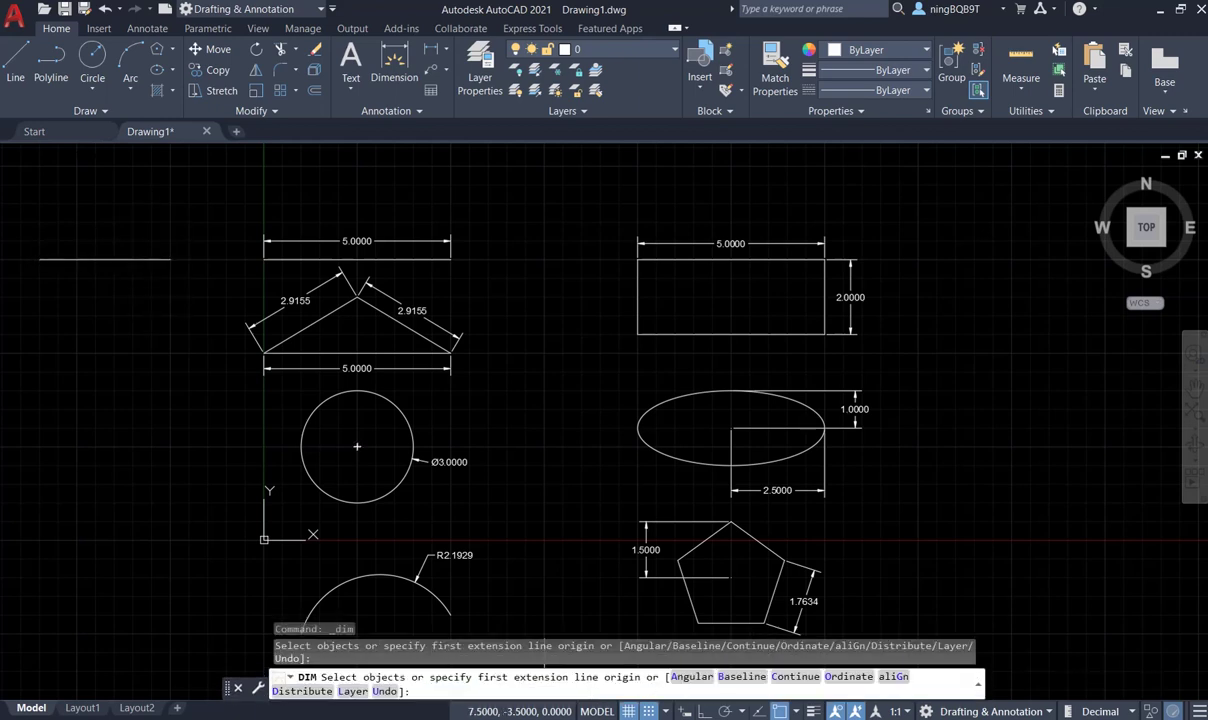
pyautogui.click(649, 711)
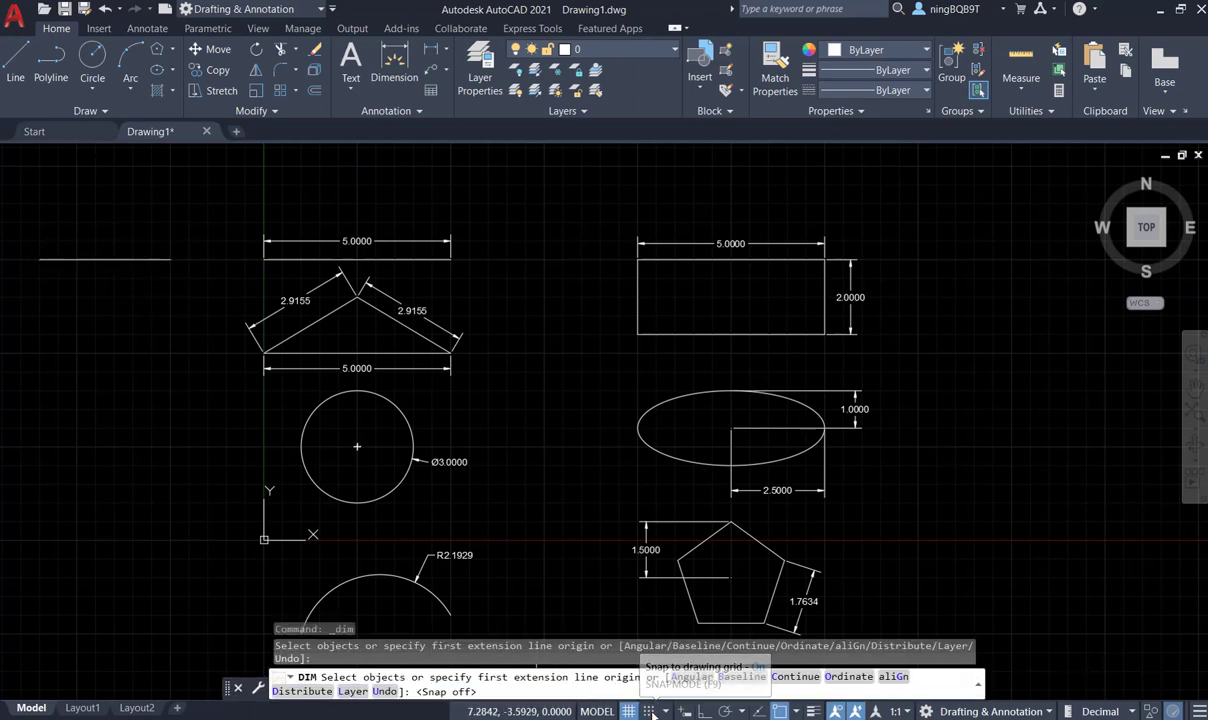
pyautogui.press('Return')
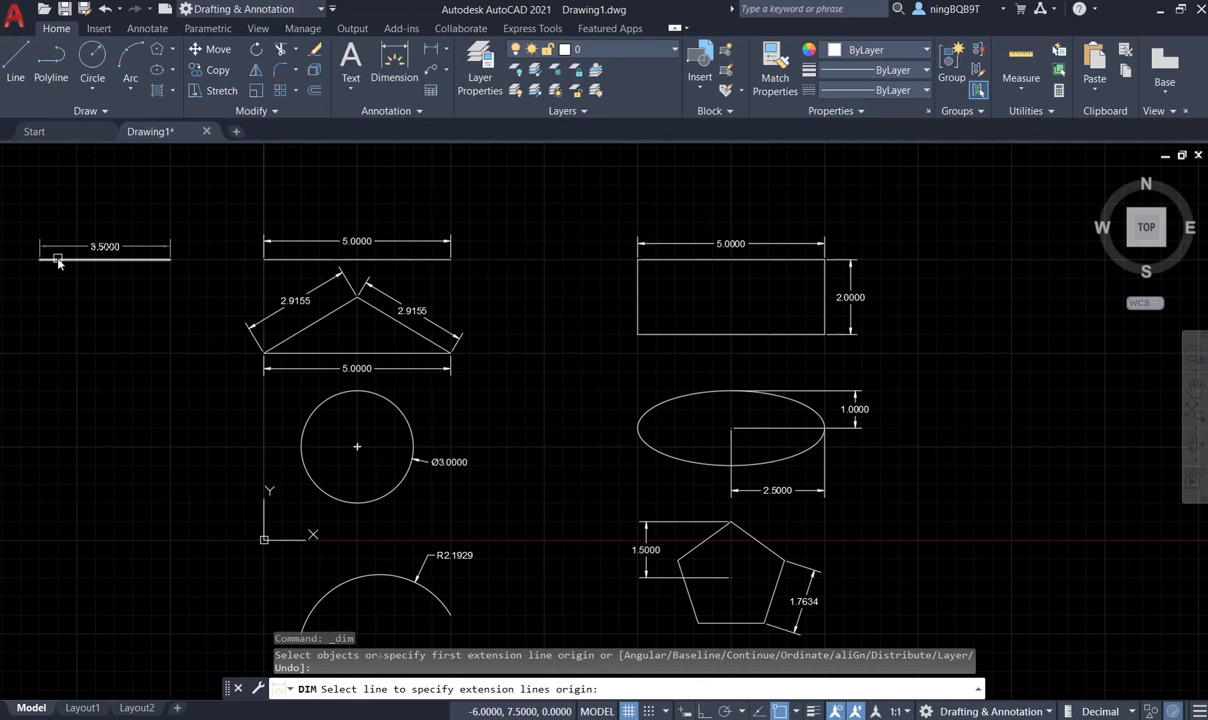
pyautogui.click(57, 260)
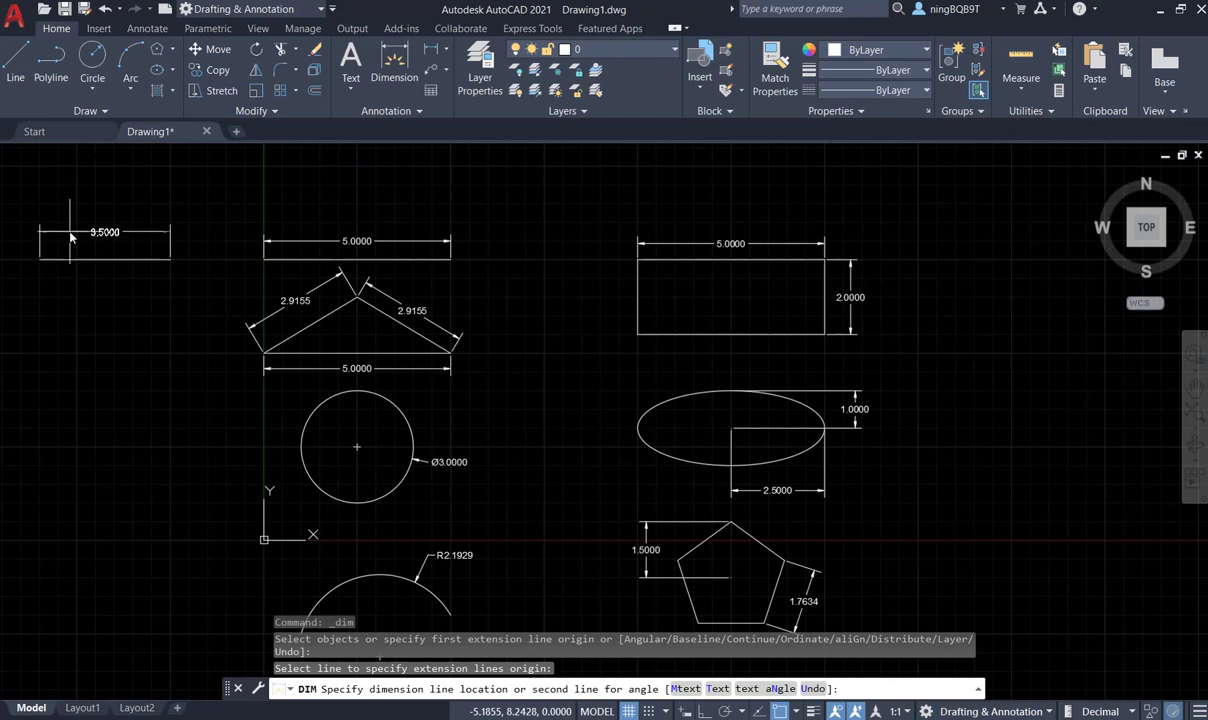
pyautogui.click(68, 236)
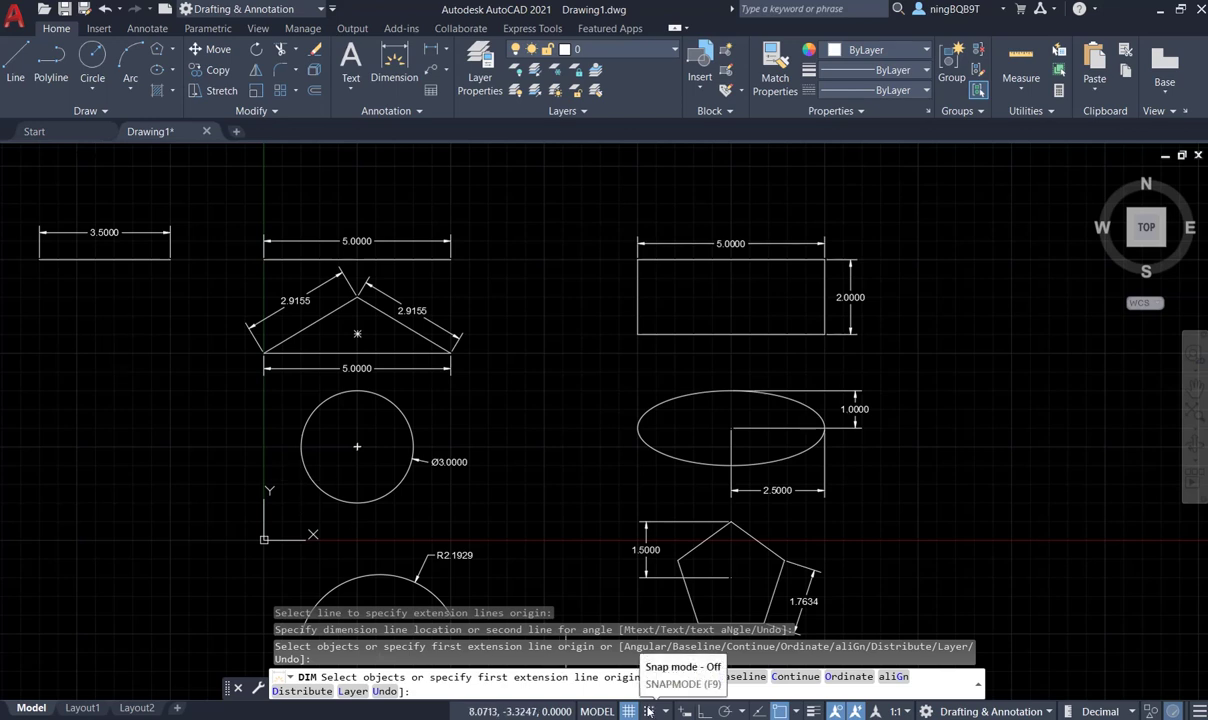
# Step: Draw a closed polyline triangle below the new line, with a base of about 3 units and a height of about 1.5
pyautogui.click(54, 66)
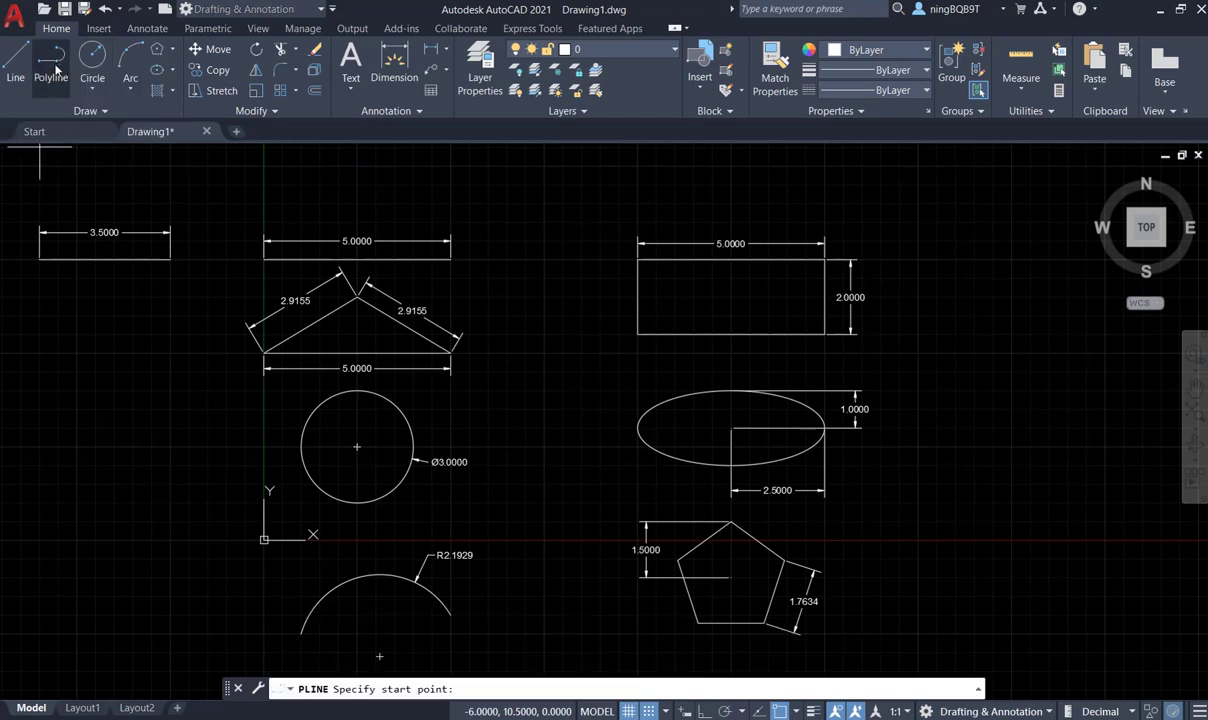
pyautogui.click(57, 352)
pyautogui.click(170, 352)
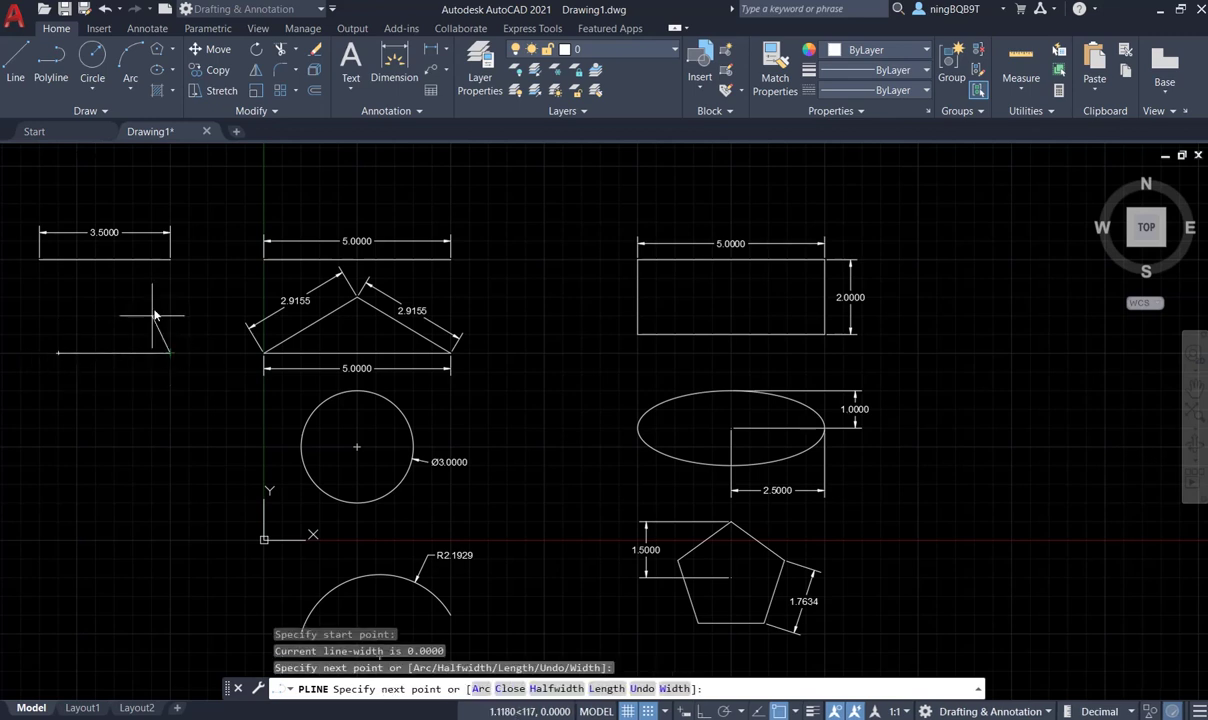
pyautogui.click(114, 297)
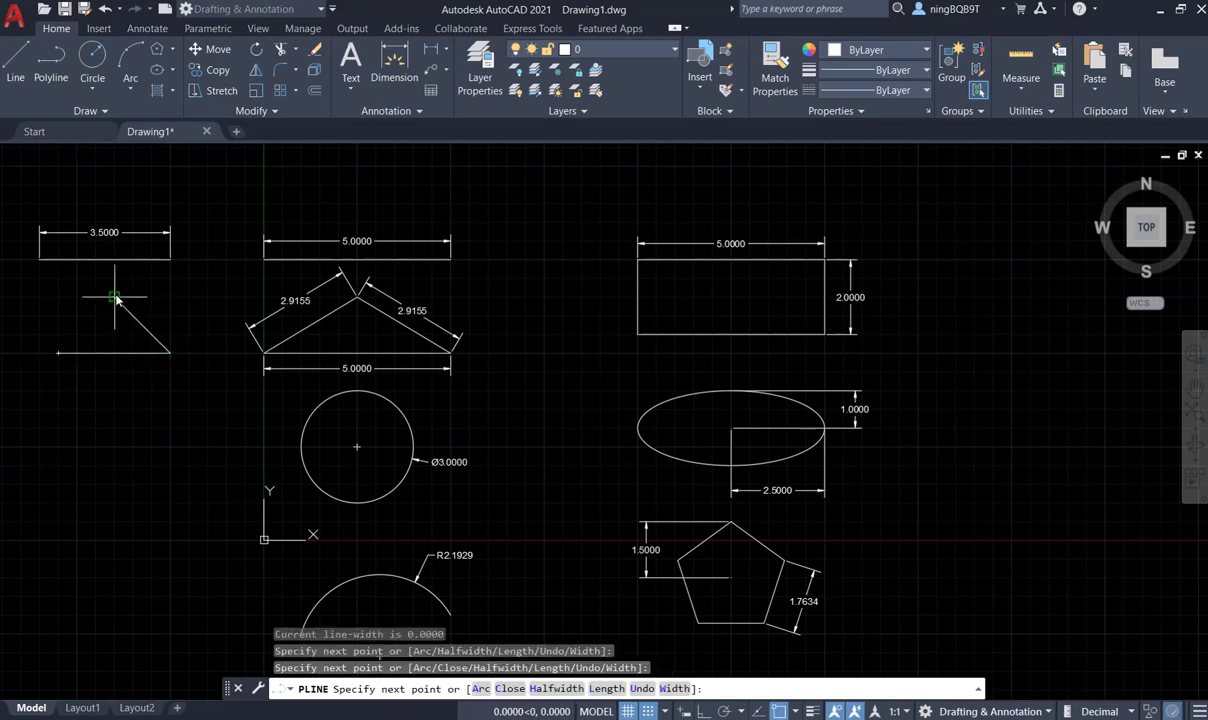
pyautogui.click(58, 352)
pyautogui.rightClick(86, 350)
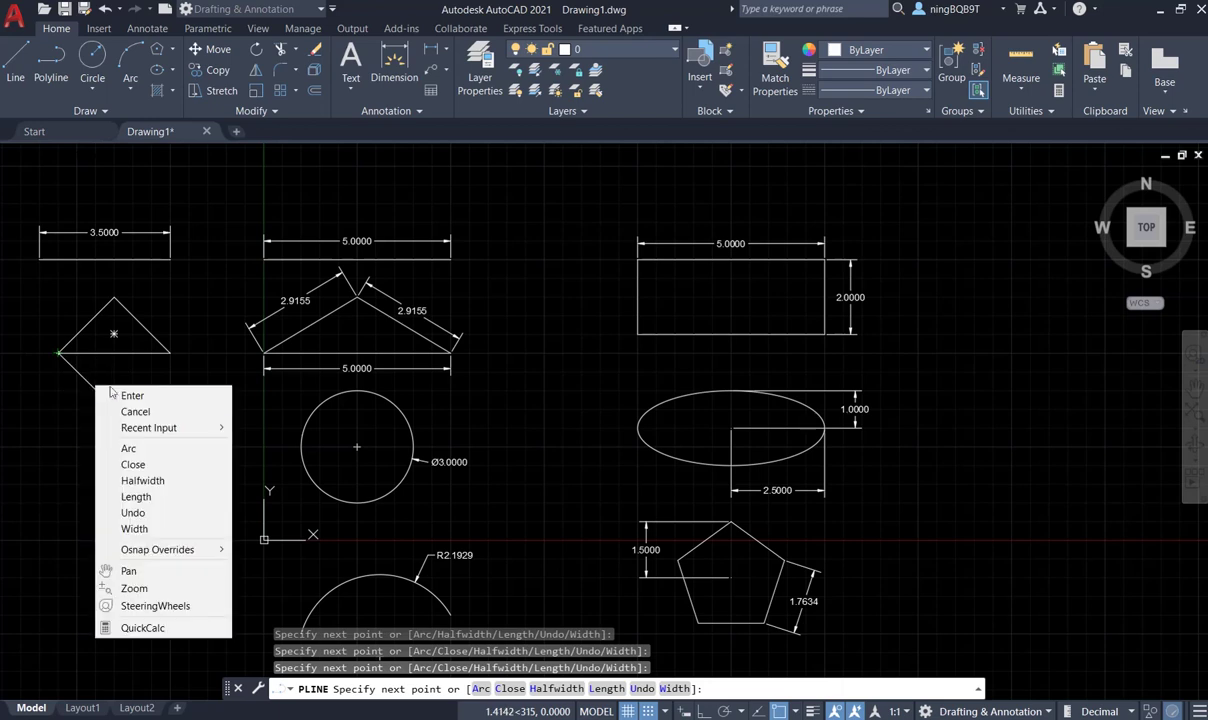
pyautogui.click(115, 372)
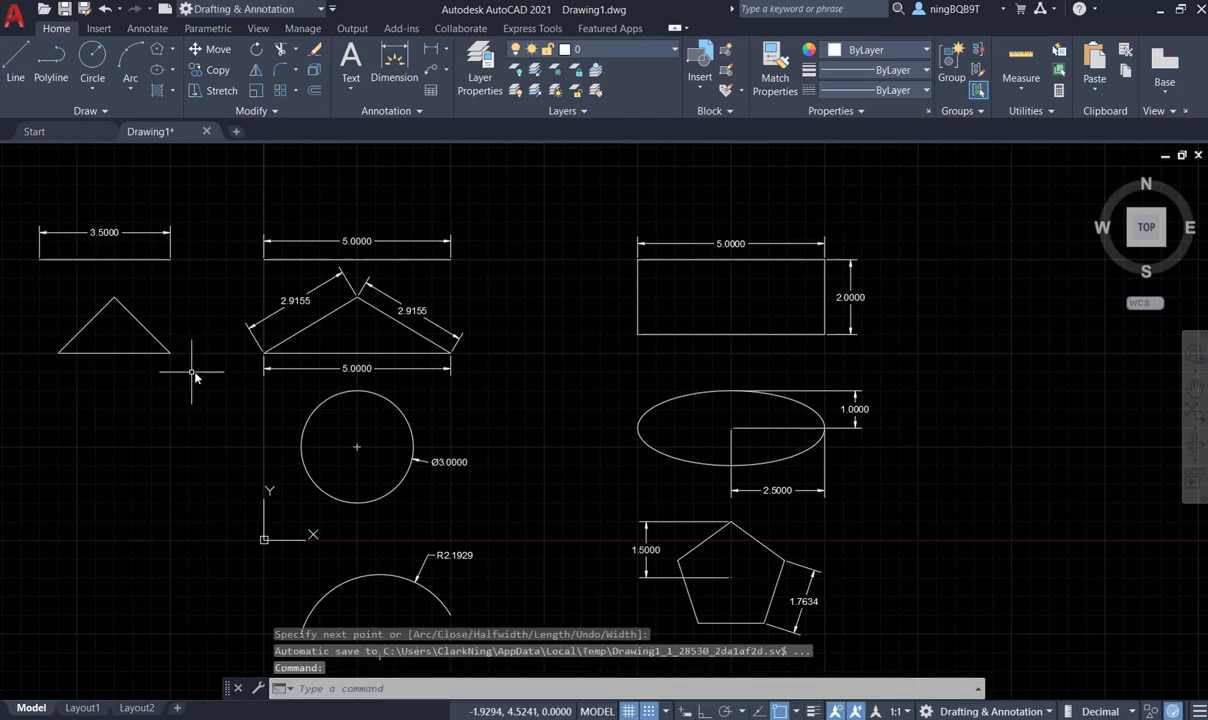
# Step: Turn grid snap off and dimension the new triangle's base, placing the dimension below it
pyautogui.click(395, 60)
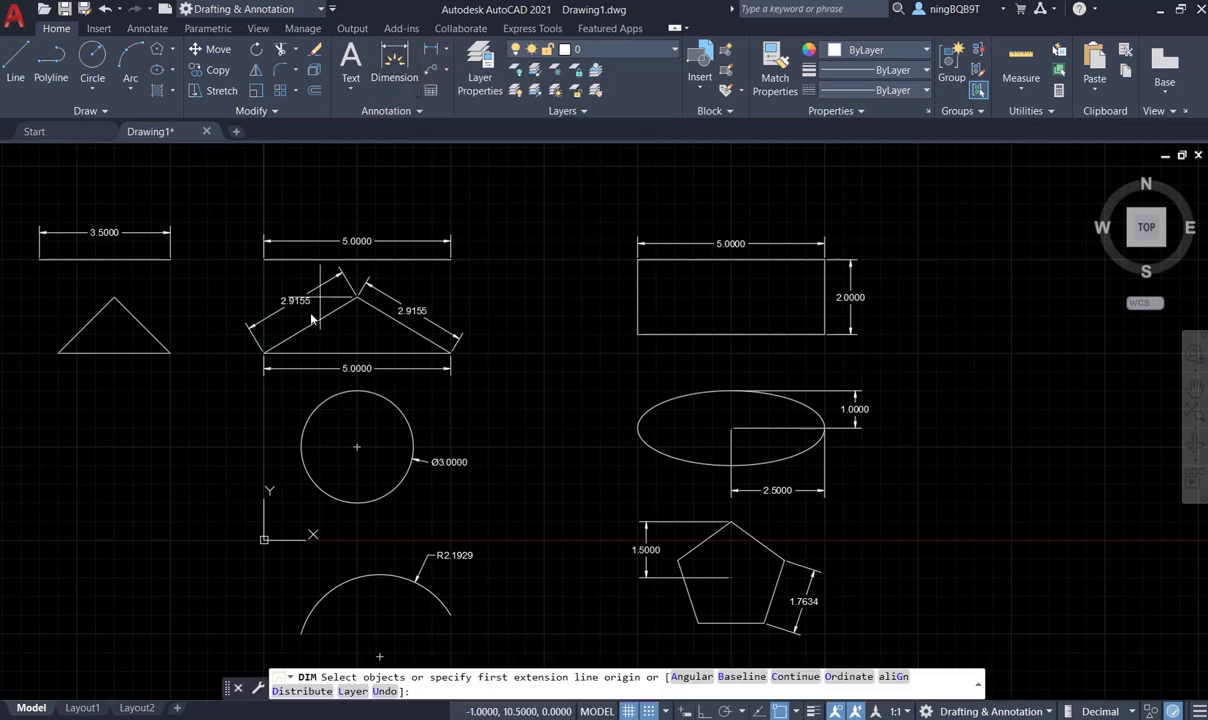
pyautogui.click(649, 711)
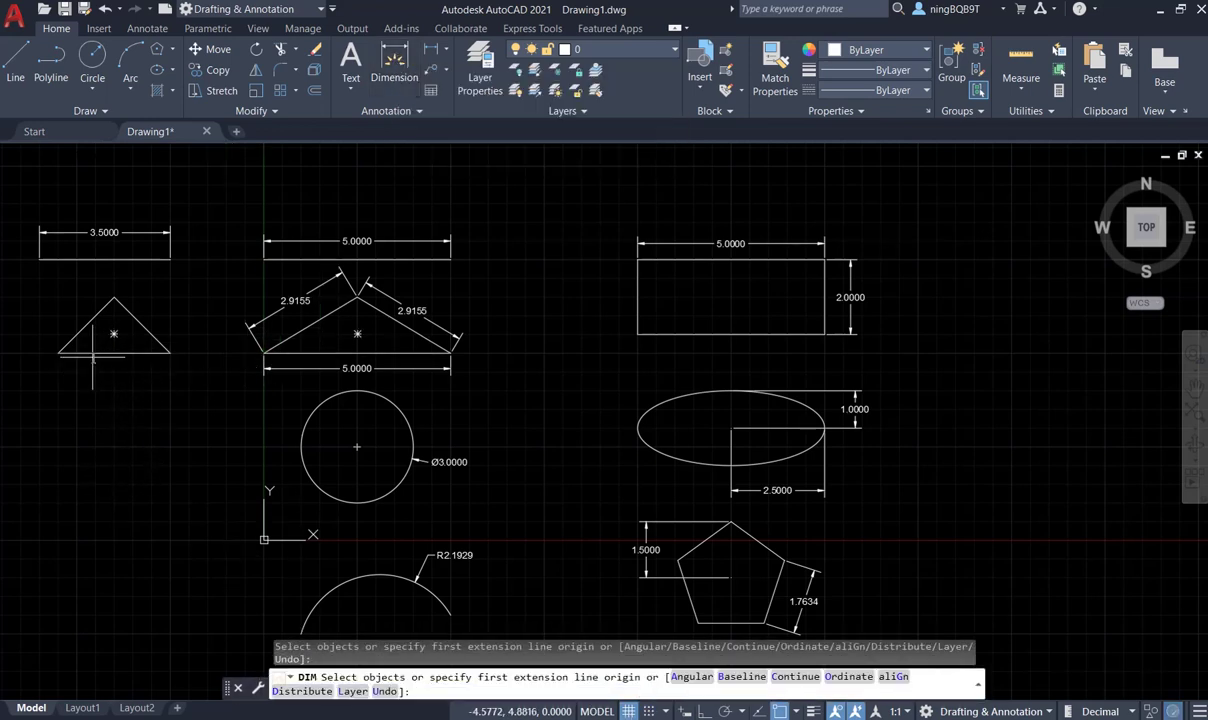
pyautogui.press('Return')
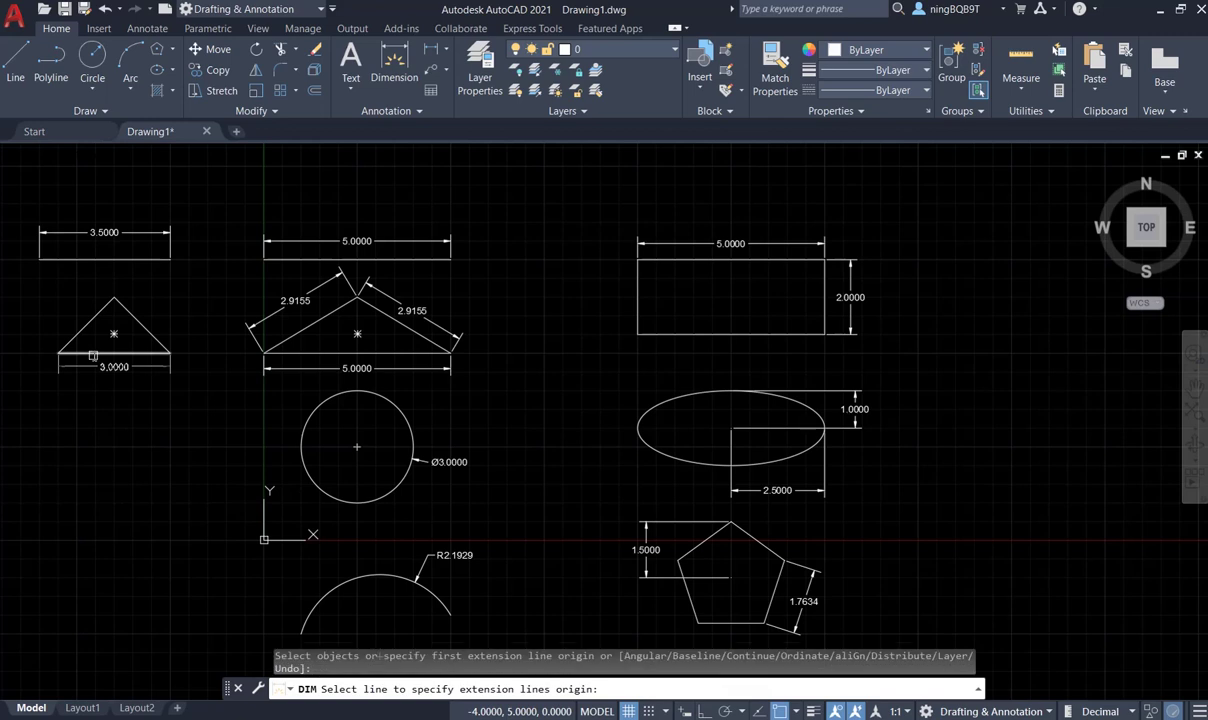
pyautogui.click(92, 355)
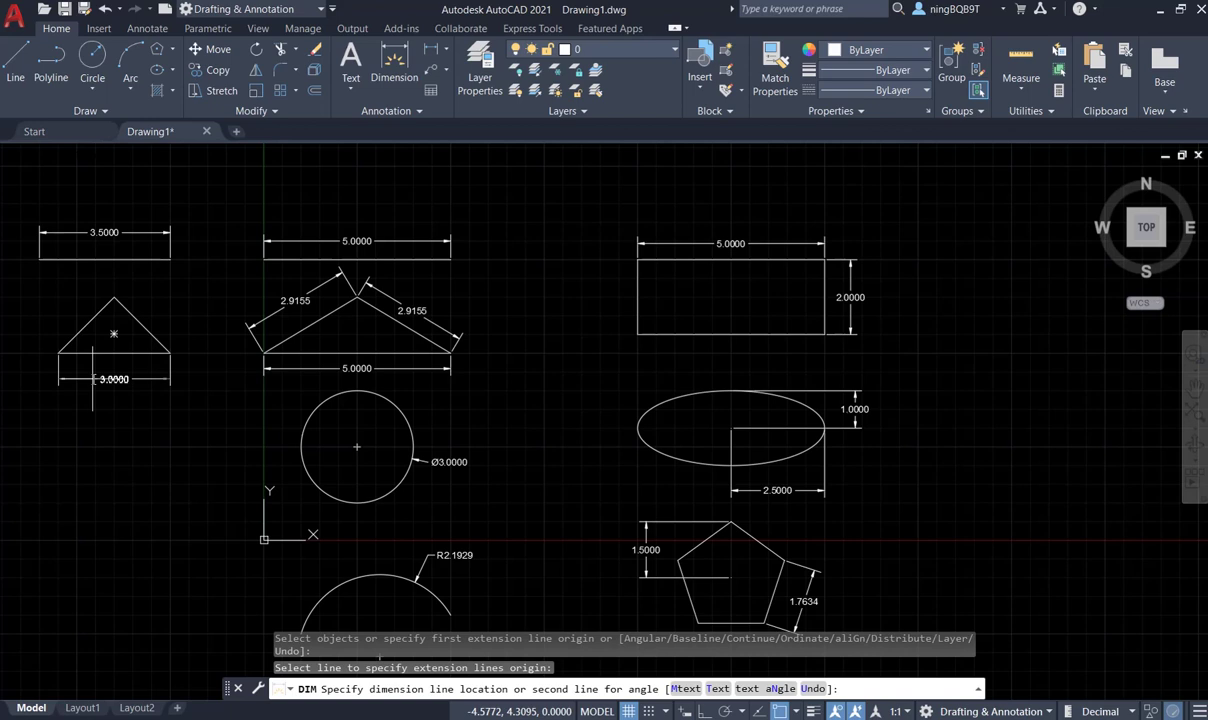
pyautogui.click(93, 379)
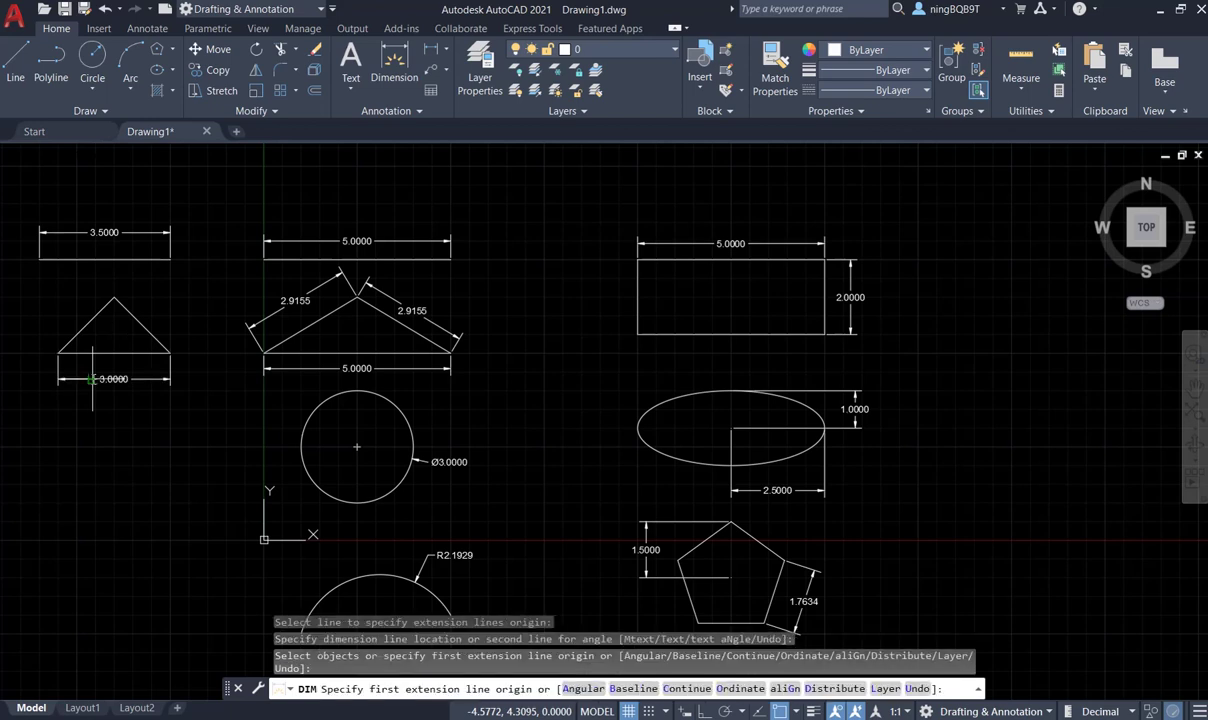
# Step: Dimension the new triangle's two sloping sides on their outer sides, and its height between base and apex
pyautogui.click(150, 337)
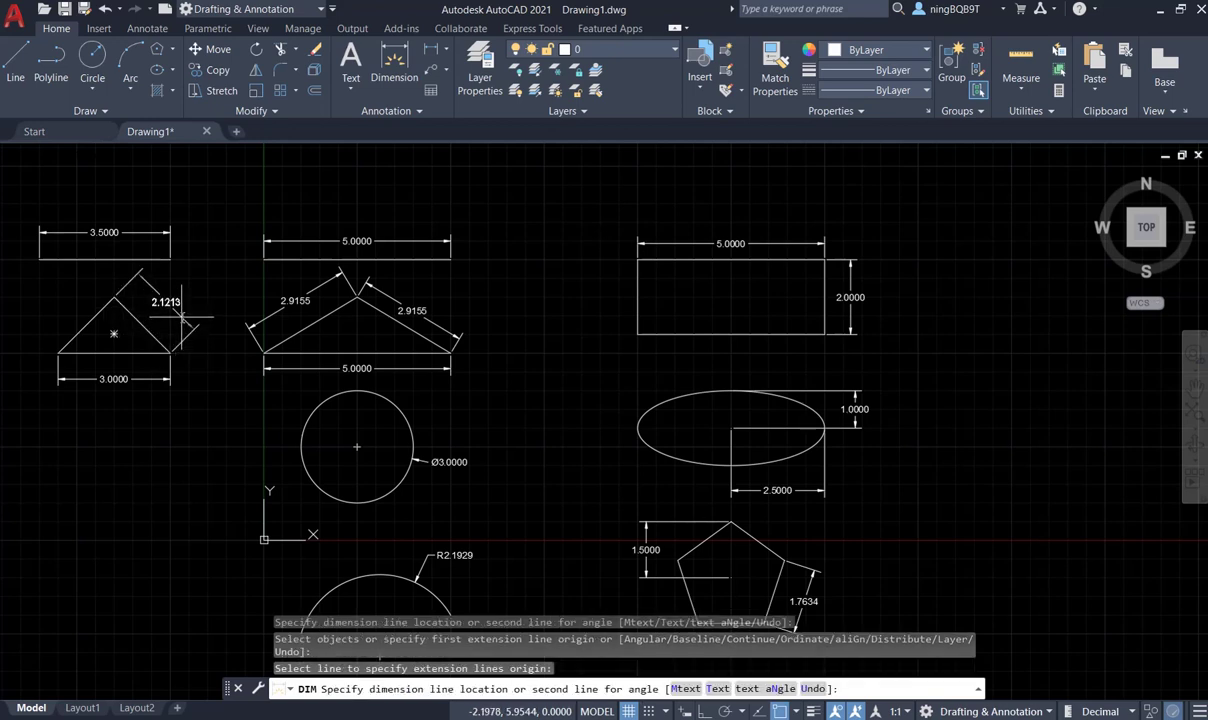
pyautogui.click(172, 298)
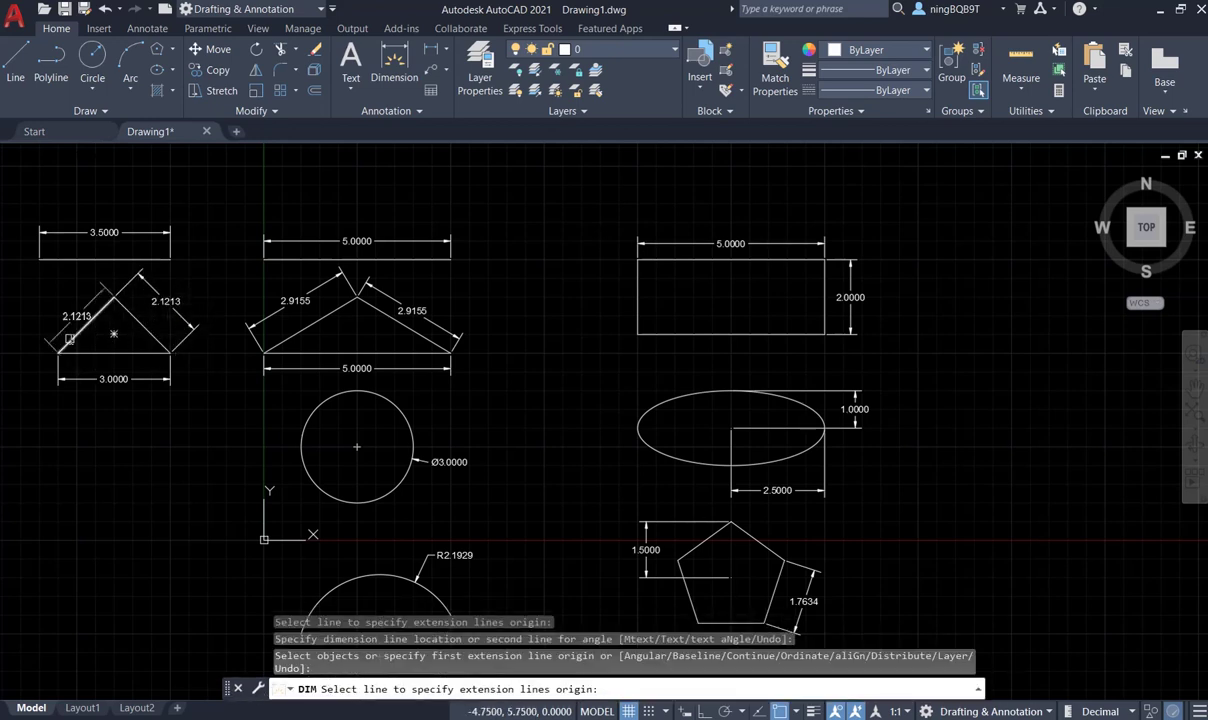
pyautogui.click(70, 338)
pyautogui.click(60, 299)
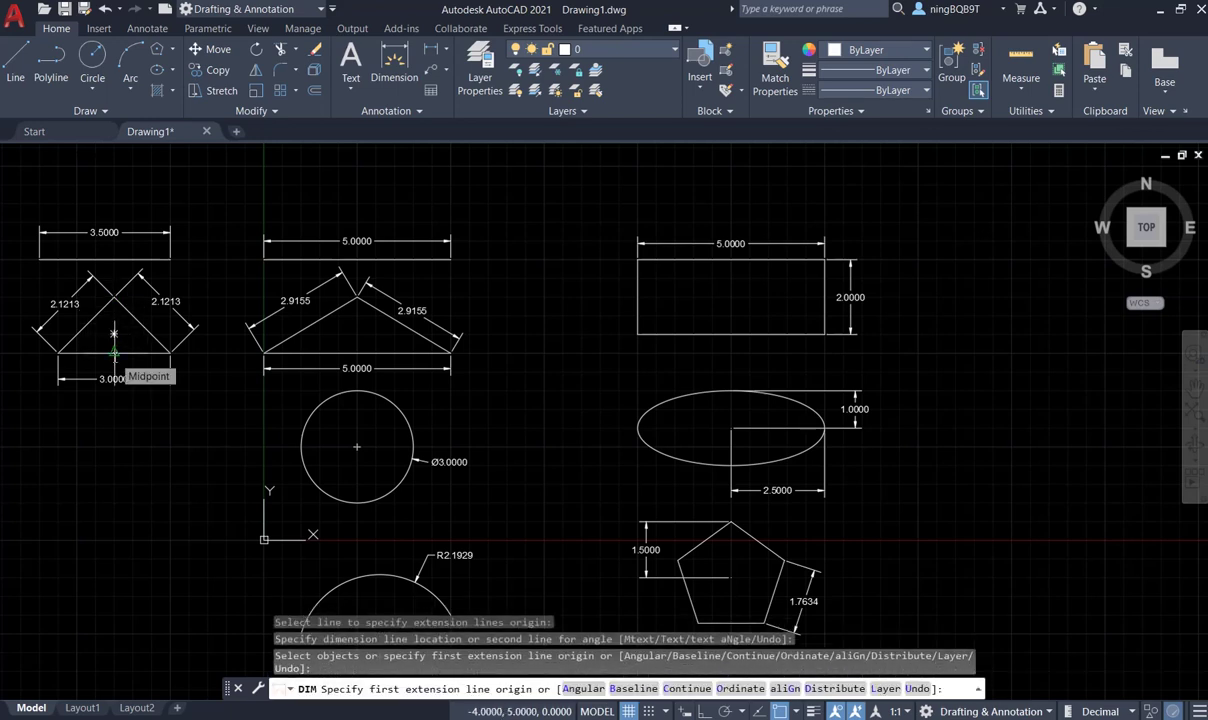
pyautogui.click(114, 352)
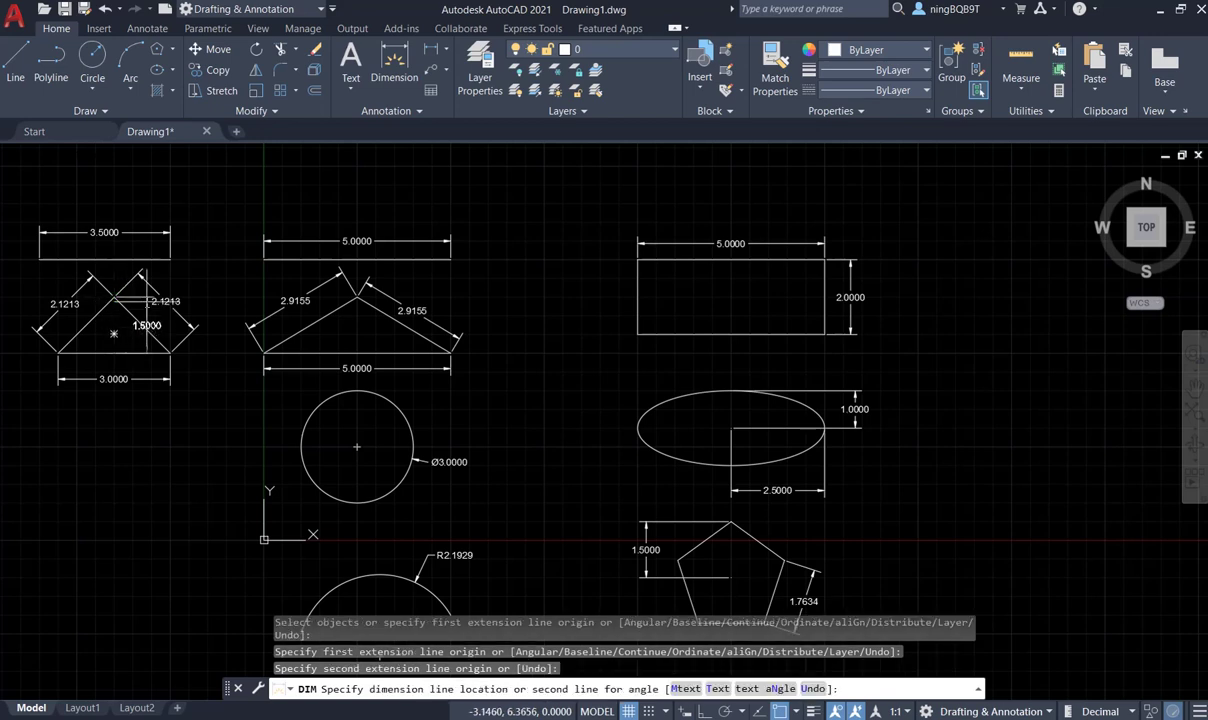
pyautogui.click(226, 343)
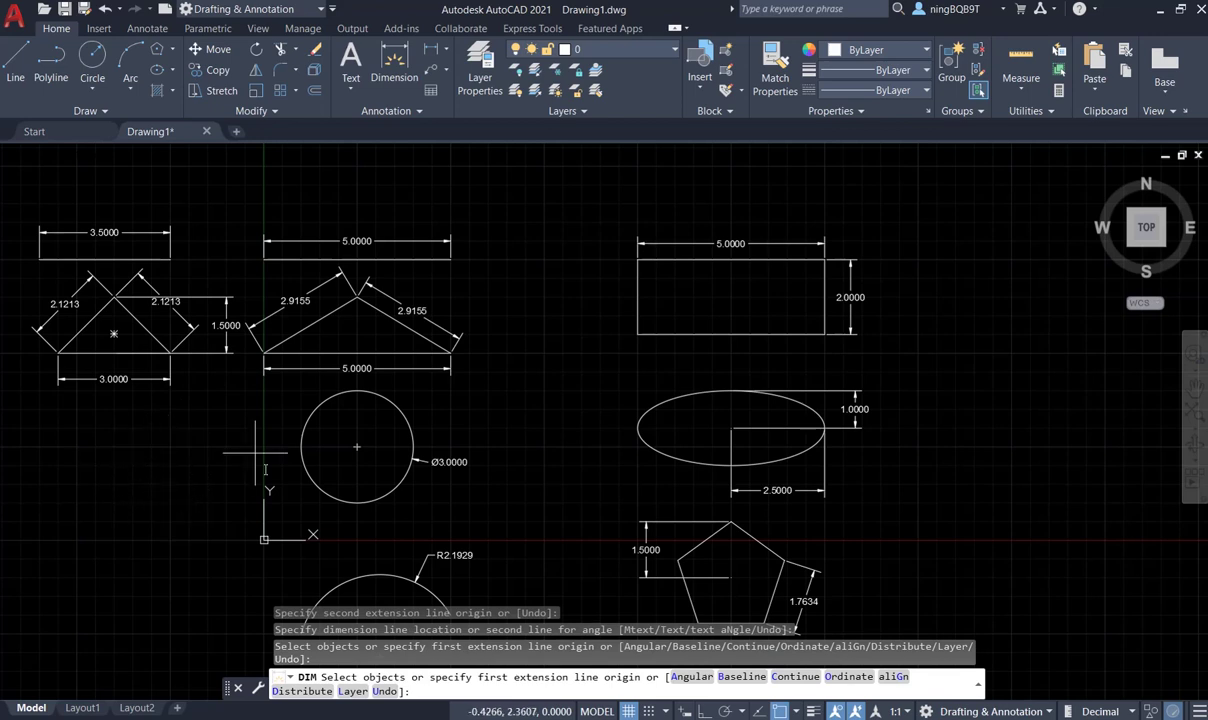
# Step: Turn grid snap on and draw a circle centred below the new triangle, roughly as wide as the triangle's base
pyautogui.click(649, 711)
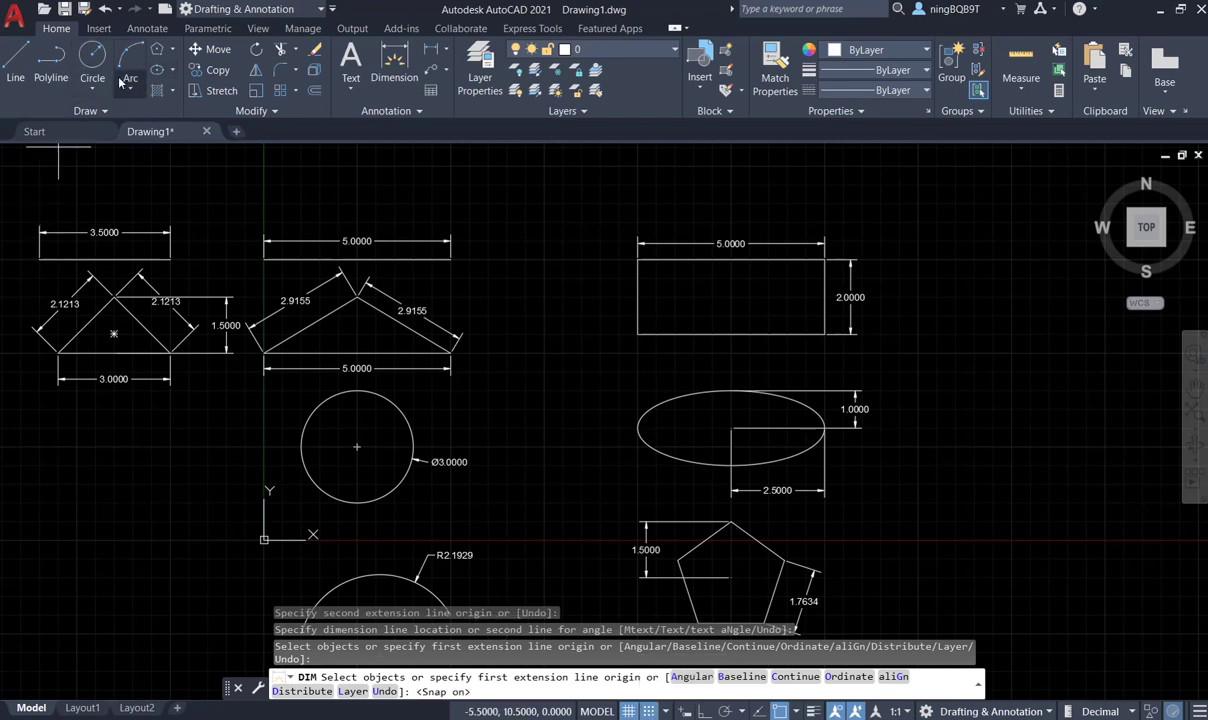
pyautogui.click(91, 57)
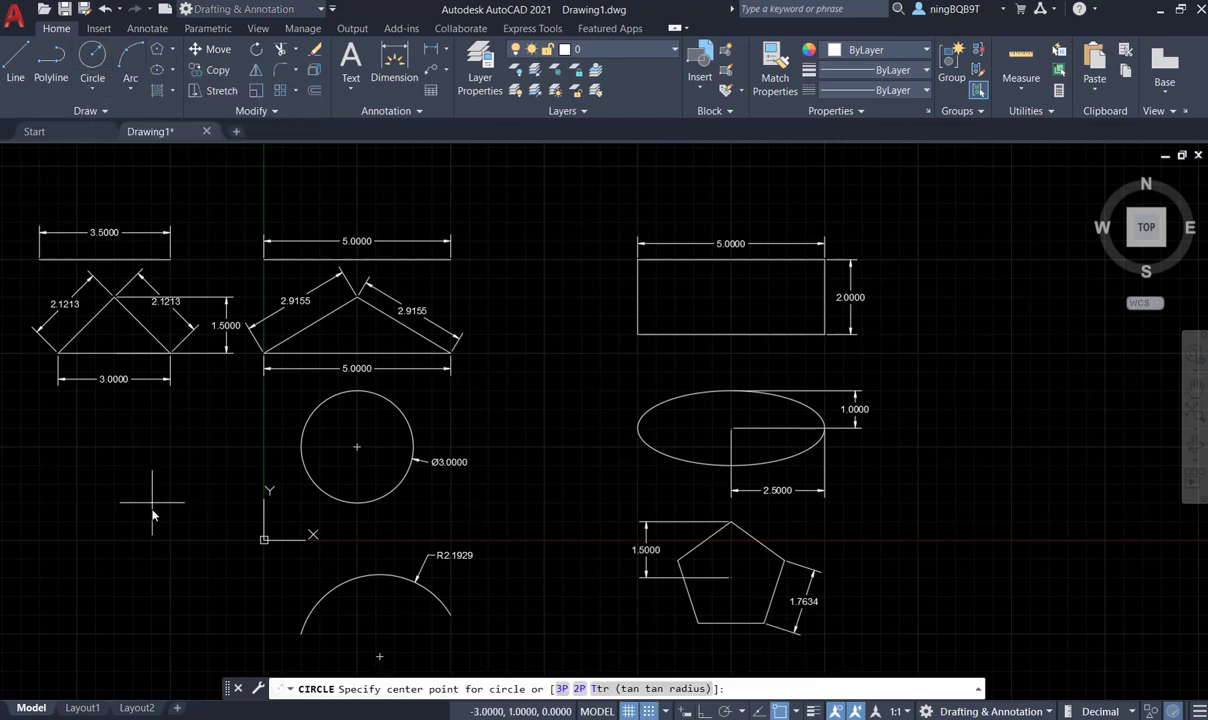
pyautogui.click(114, 466)
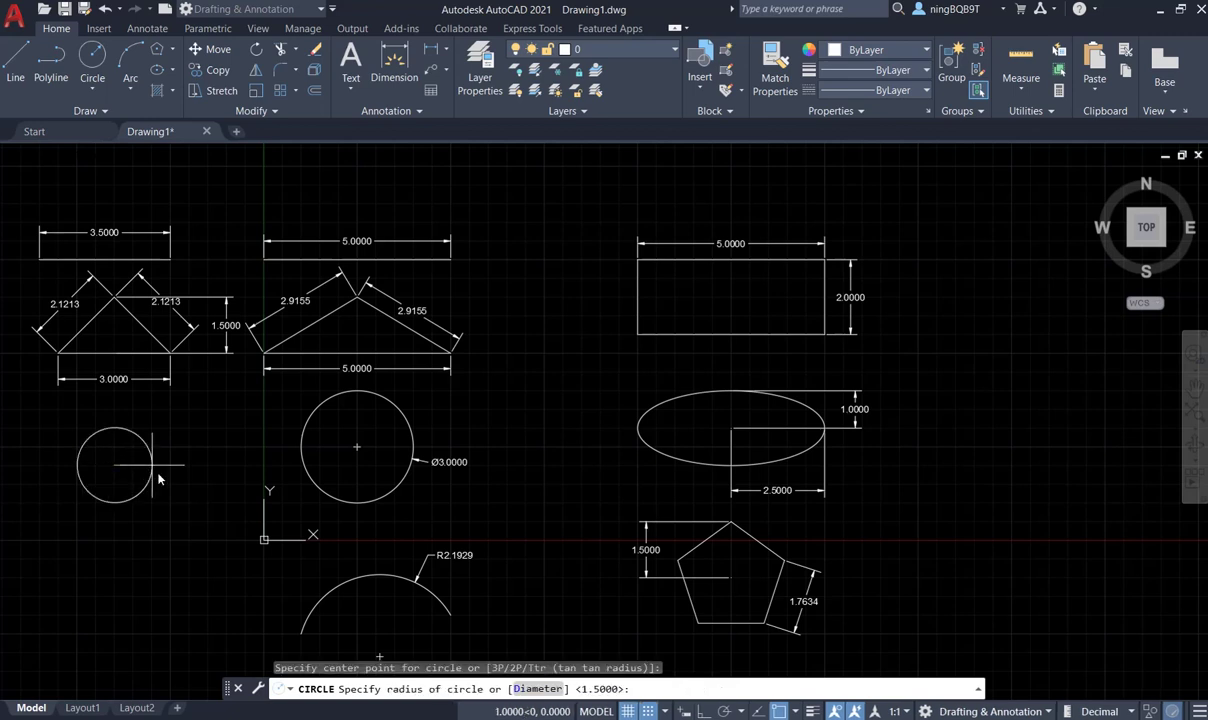
pyautogui.click(170, 481)
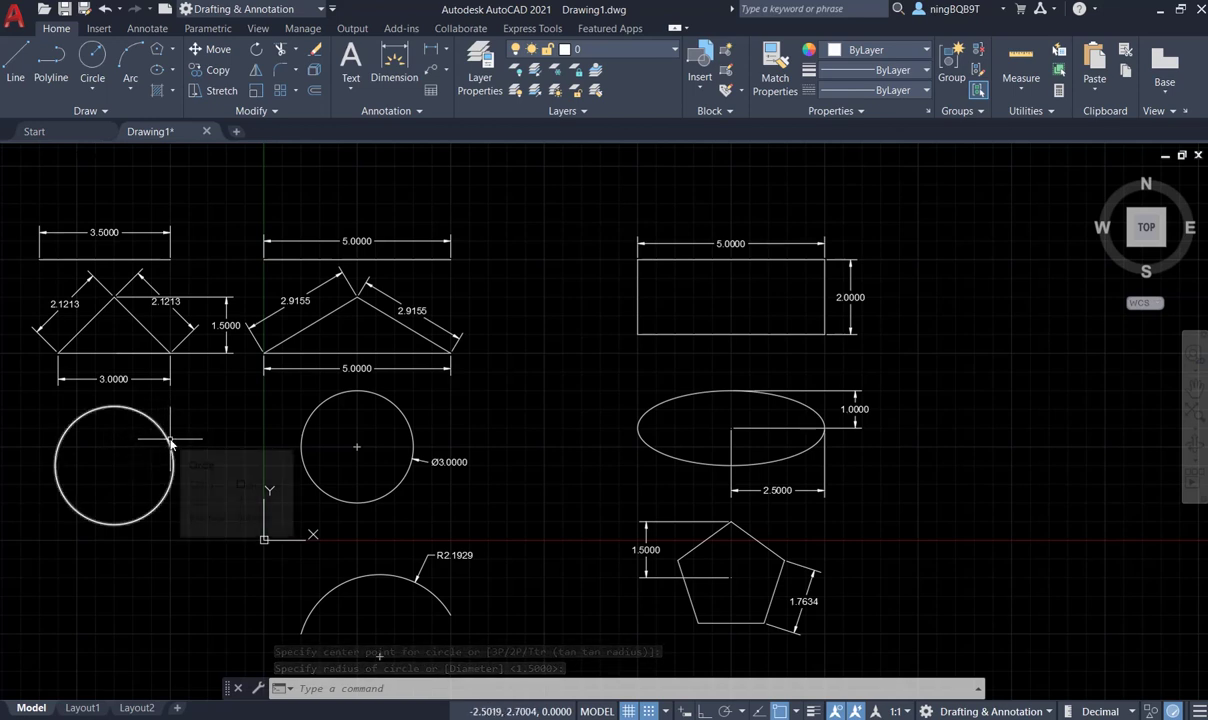
# Step: Dimension the new circle's diameter, placing the label outside the circle on its upper right
pyautogui.click(395, 60)
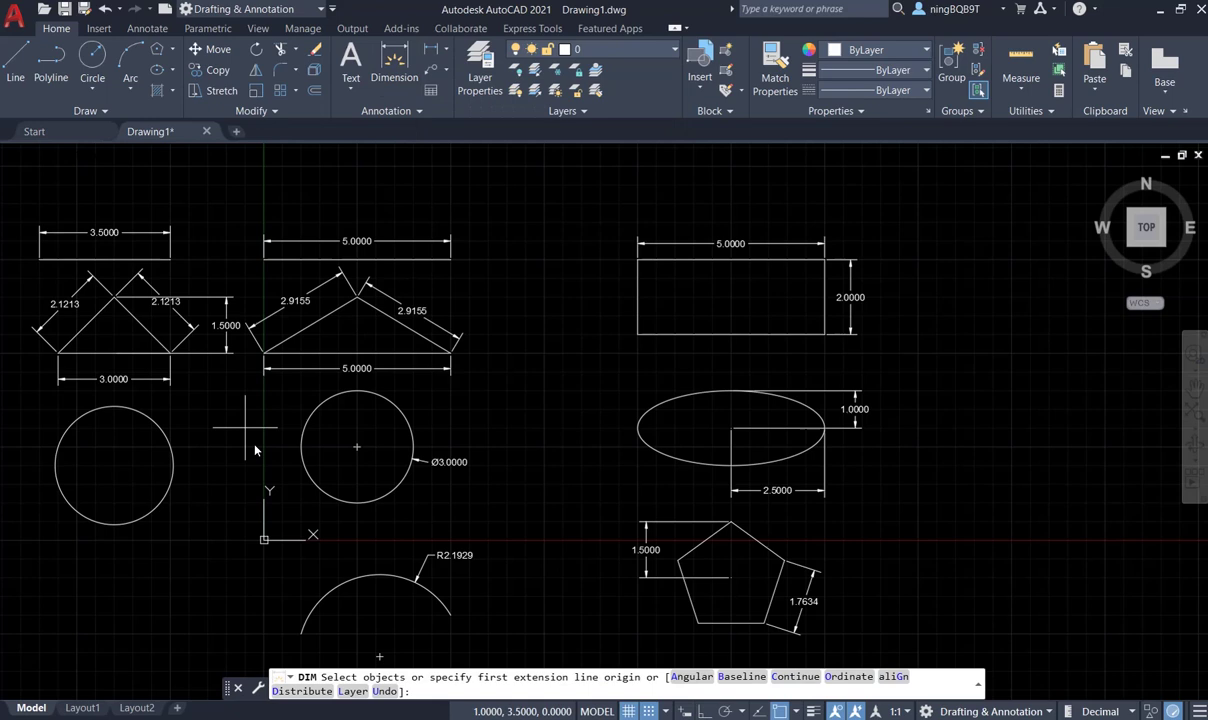
pyautogui.click(172, 446)
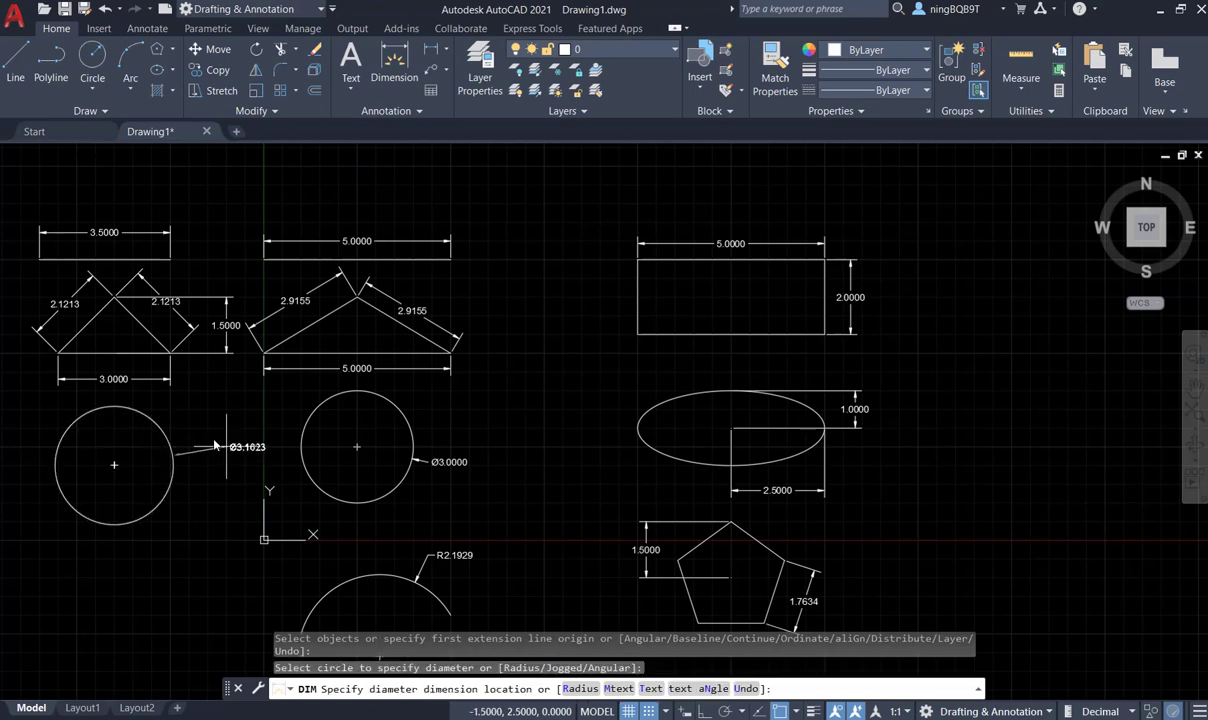
pyautogui.click(230, 432)
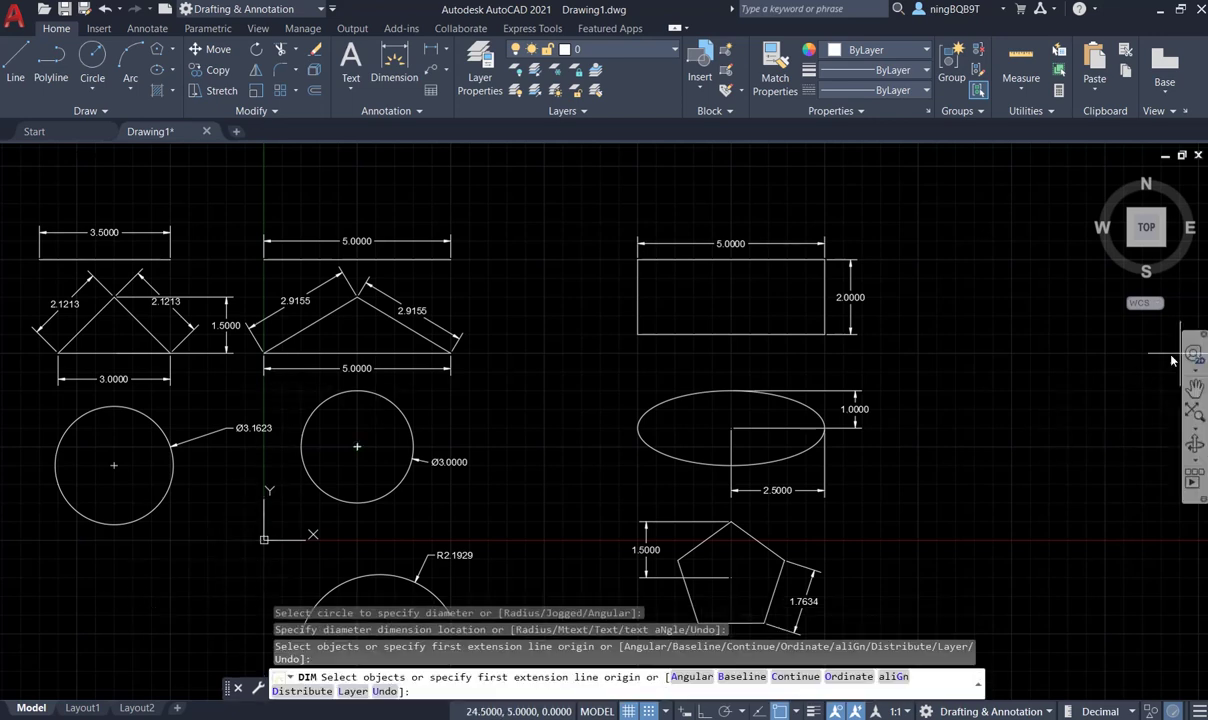
# Step: Draw an upward-bulging three-point arc below the new circle, with a radius of about 1.86 units
pyautogui.click(1193, 378)
pyautogui.moveTo(1014, 446)
pyautogui.mouseDown()
pyautogui.moveTo(976, 437)
pyautogui.moveTo(997, 383)
pyautogui.mouseUp()
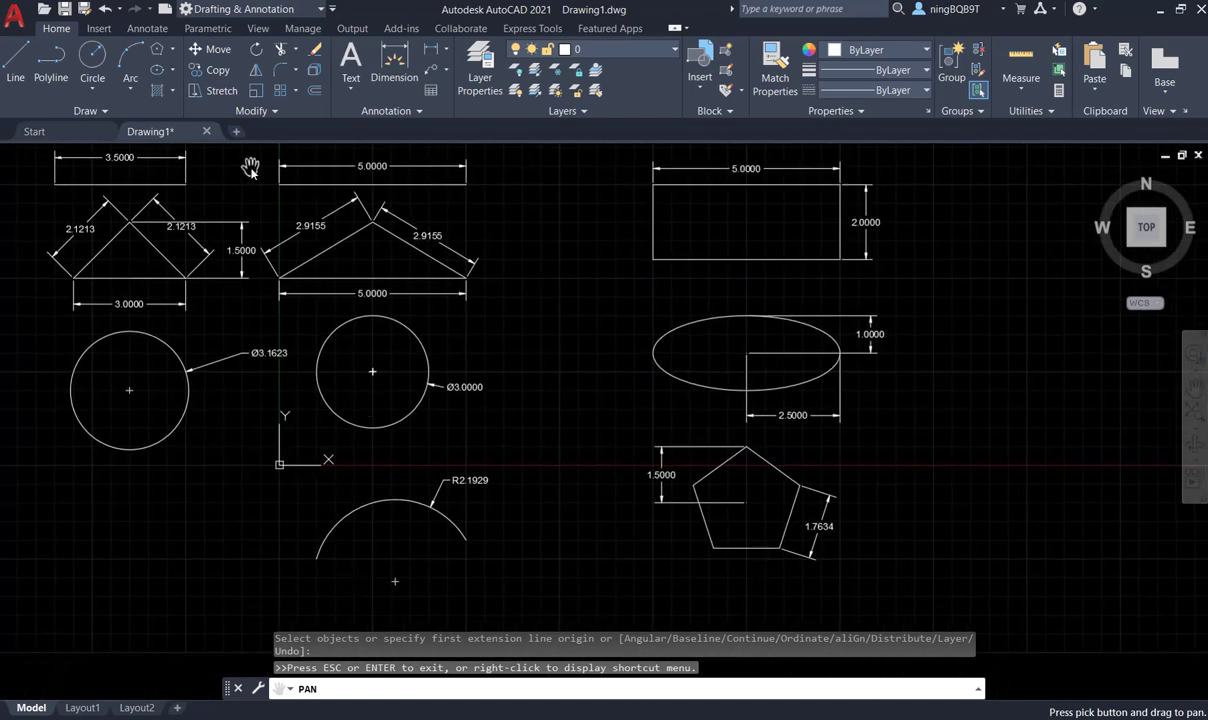
pyautogui.rightClick(937, 446)
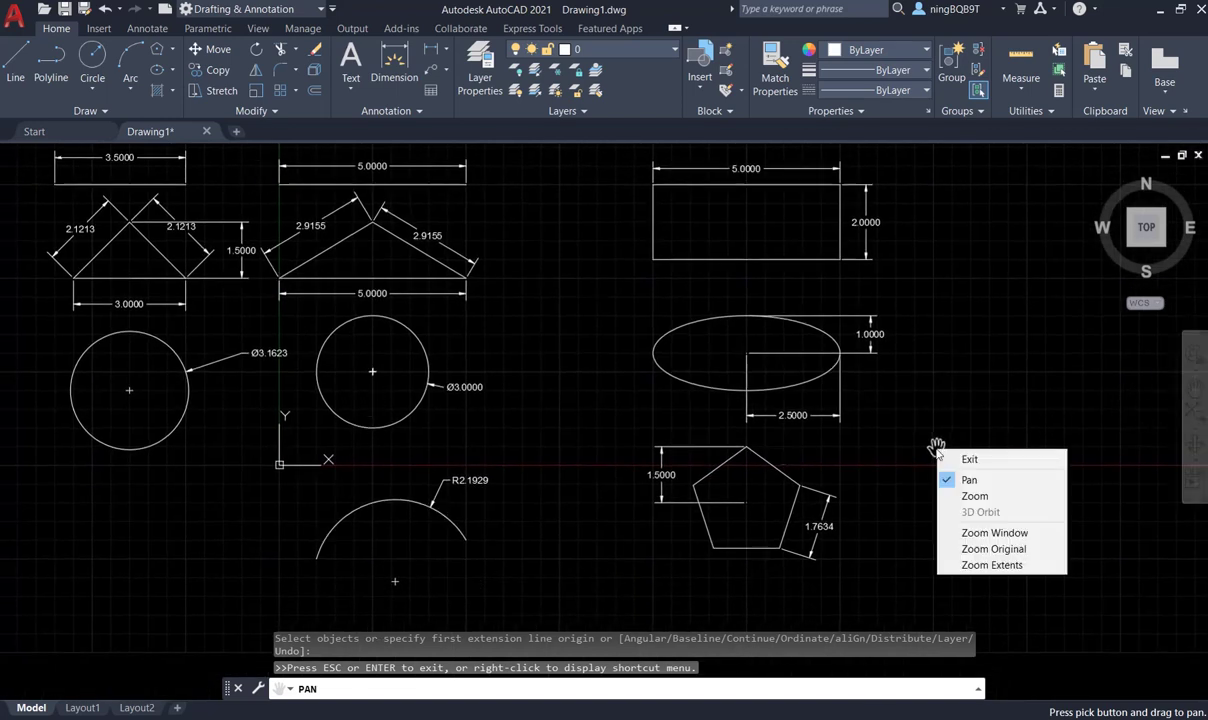
pyautogui.click(965, 459)
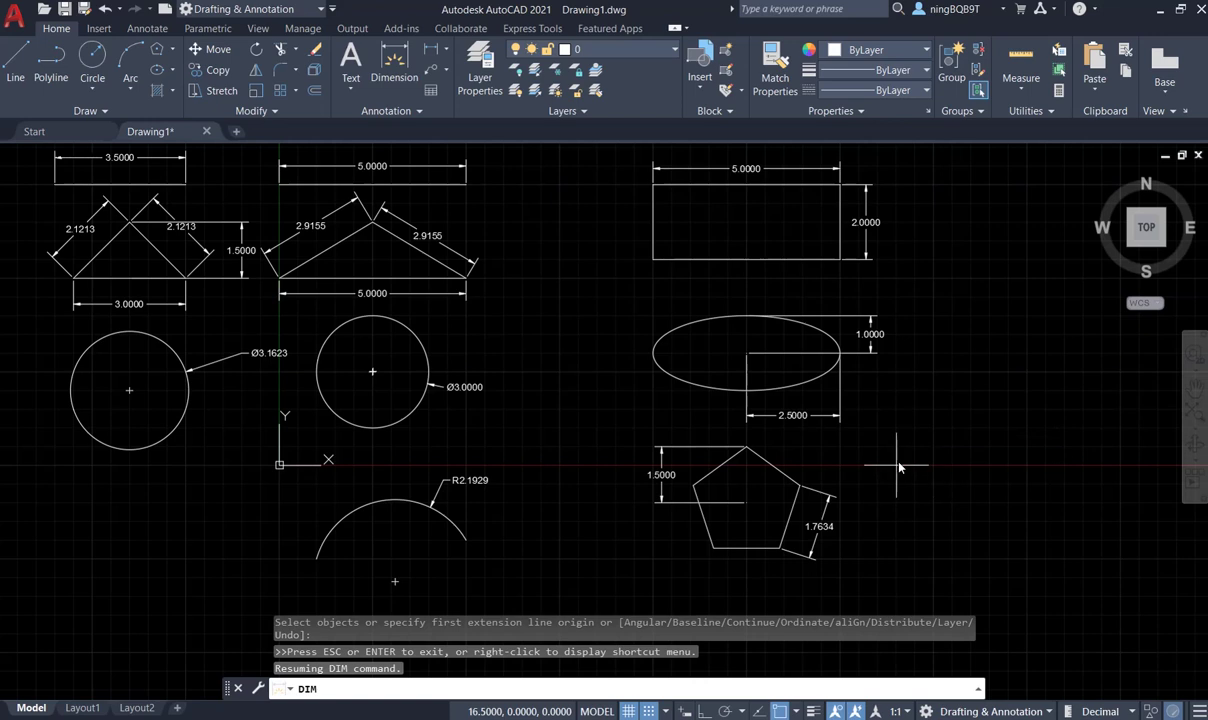
pyautogui.click(123, 70)
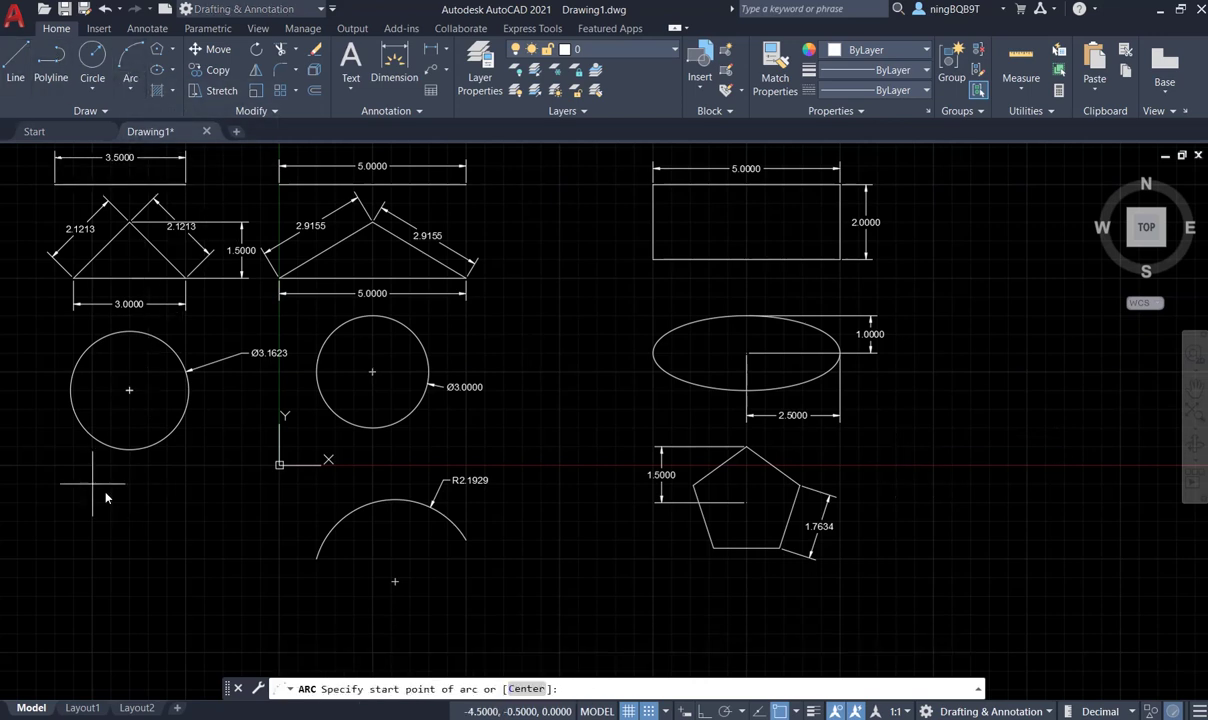
pyautogui.click(37, 577)
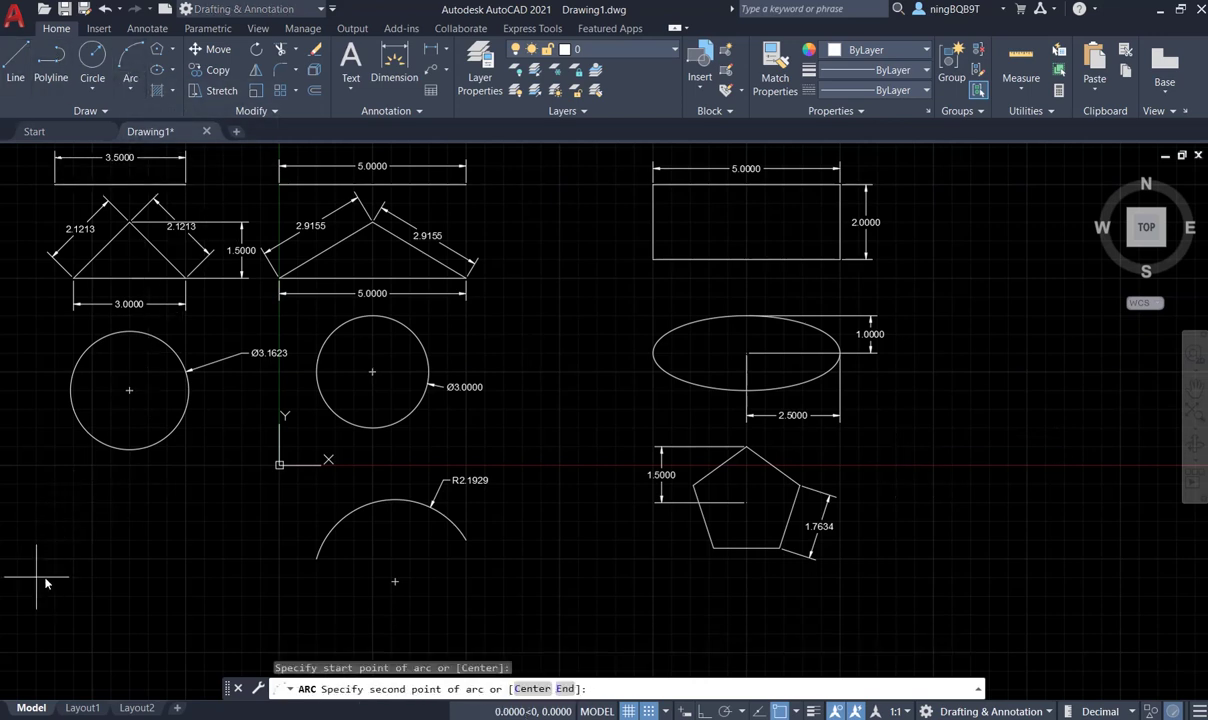
pyautogui.click(107, 512)
pyautogui.click(157, 530)
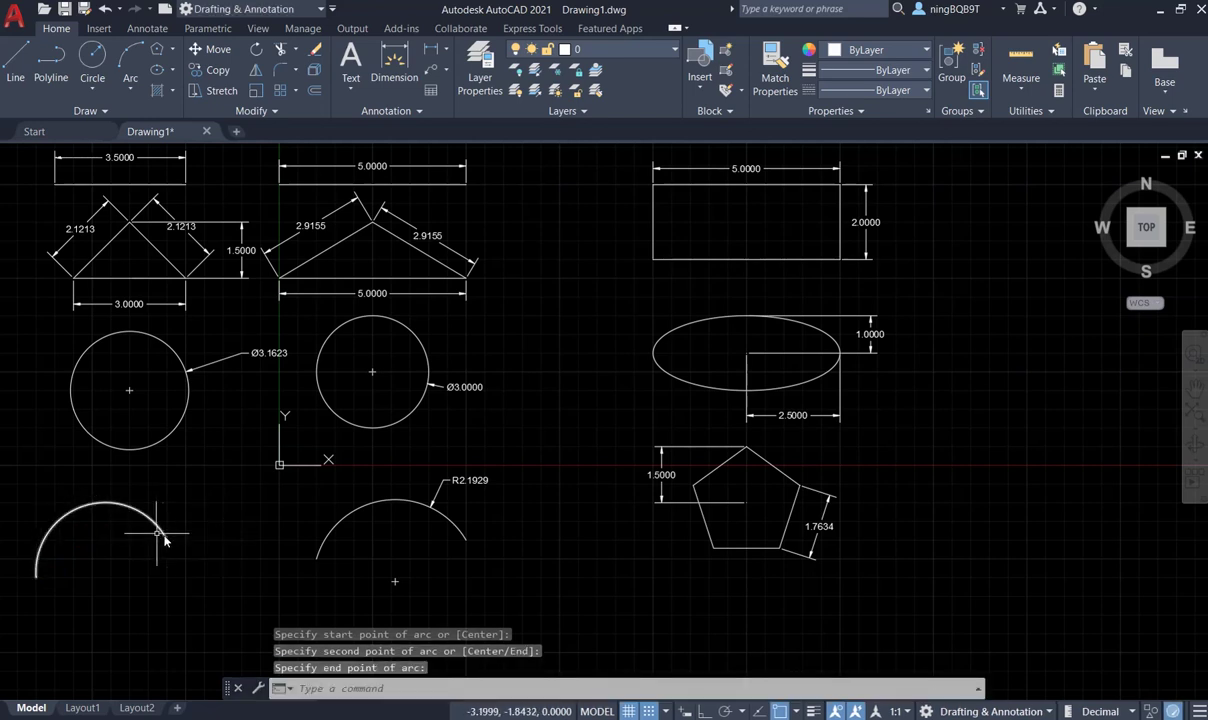
# Step: Dimension the new arc's radius, placing the label outside the arc on its upper right
pyautogui.click(393, 62)
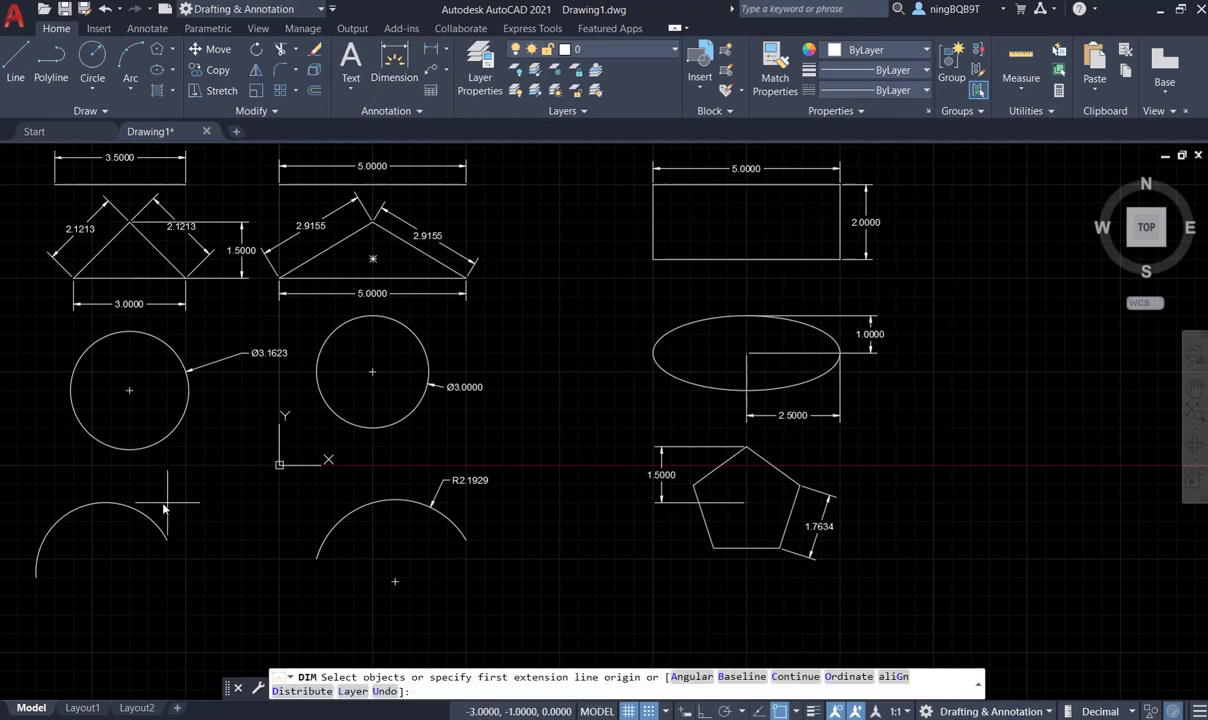
pyautogui.click(137, 510)
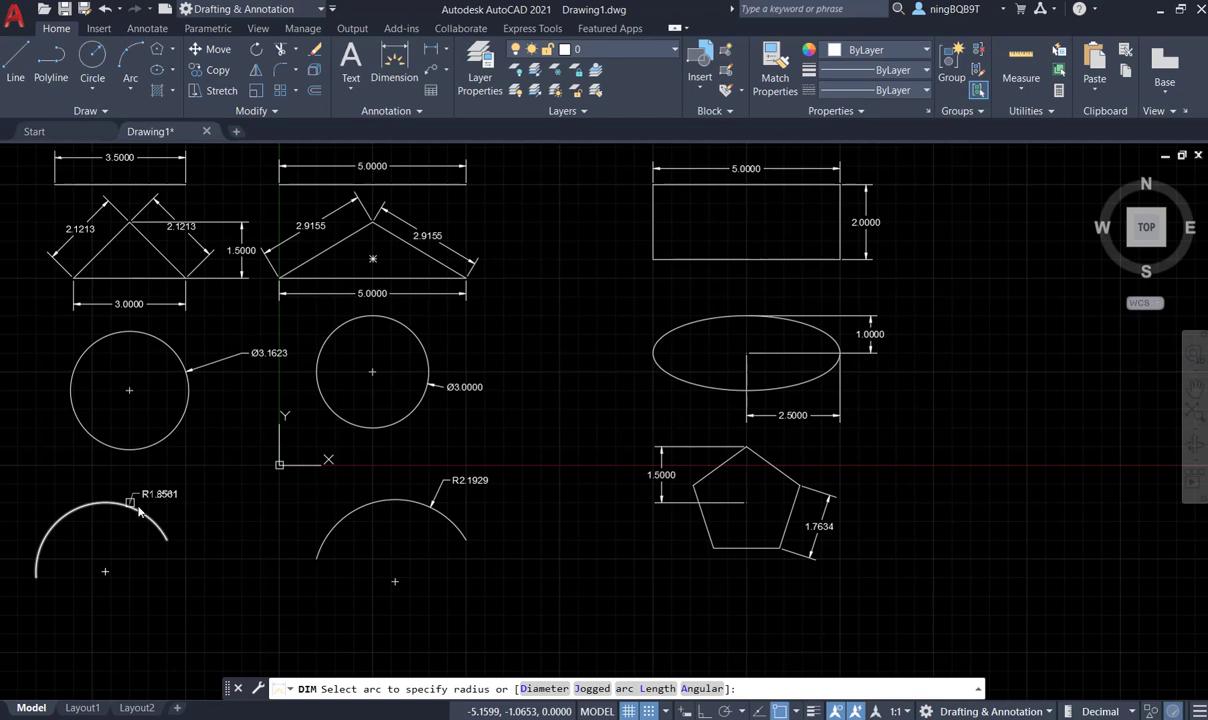
pyautogui.click(138, 510)
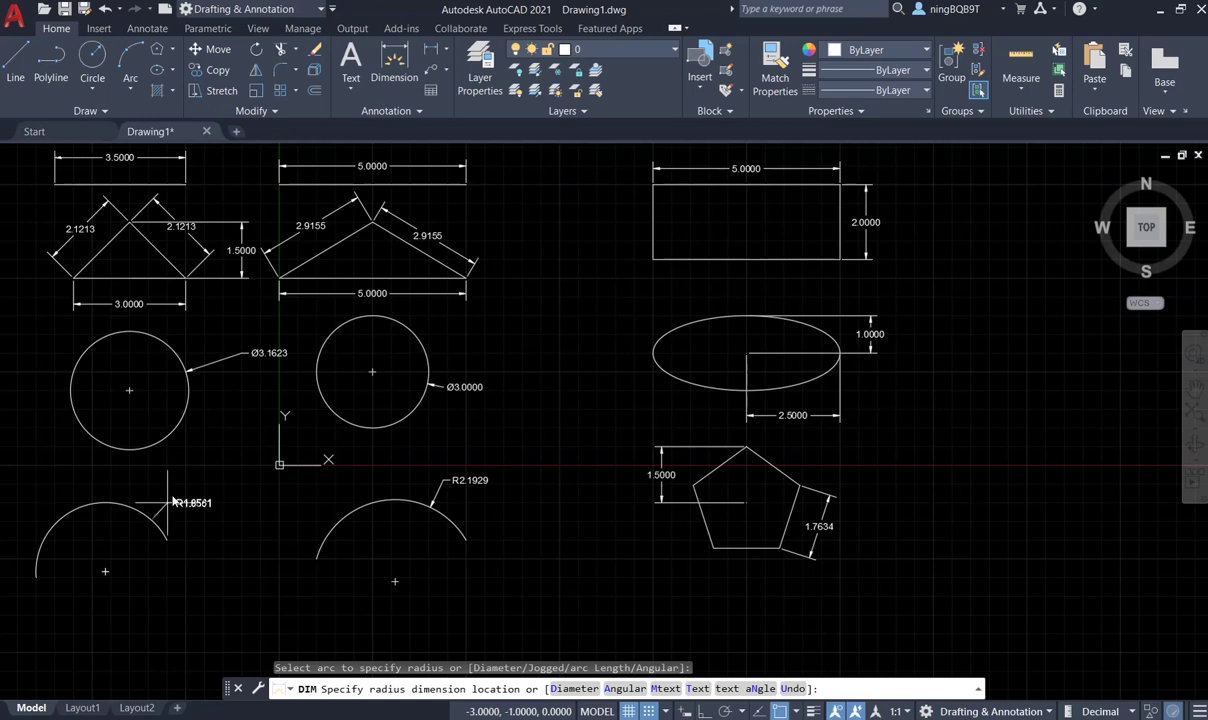
pyautogui.click(172, 501)
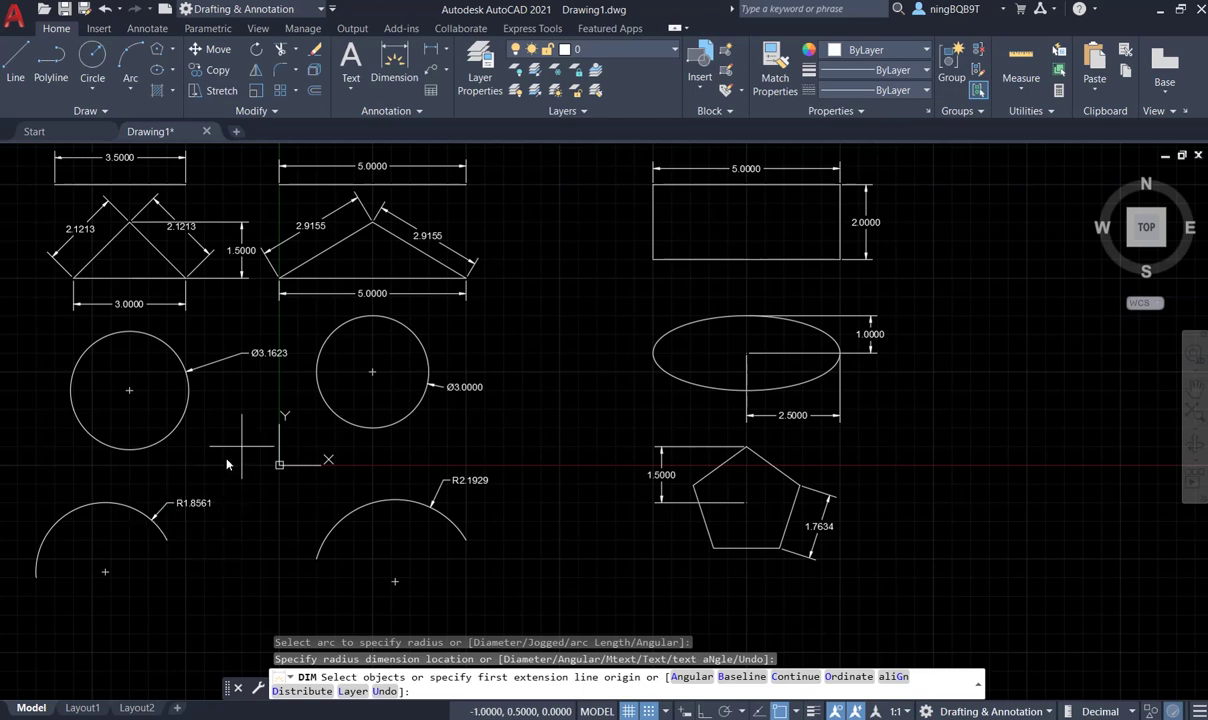
pyautogui.write('b')
pyautogui.press('Return')
pyautogui.press('Escape')
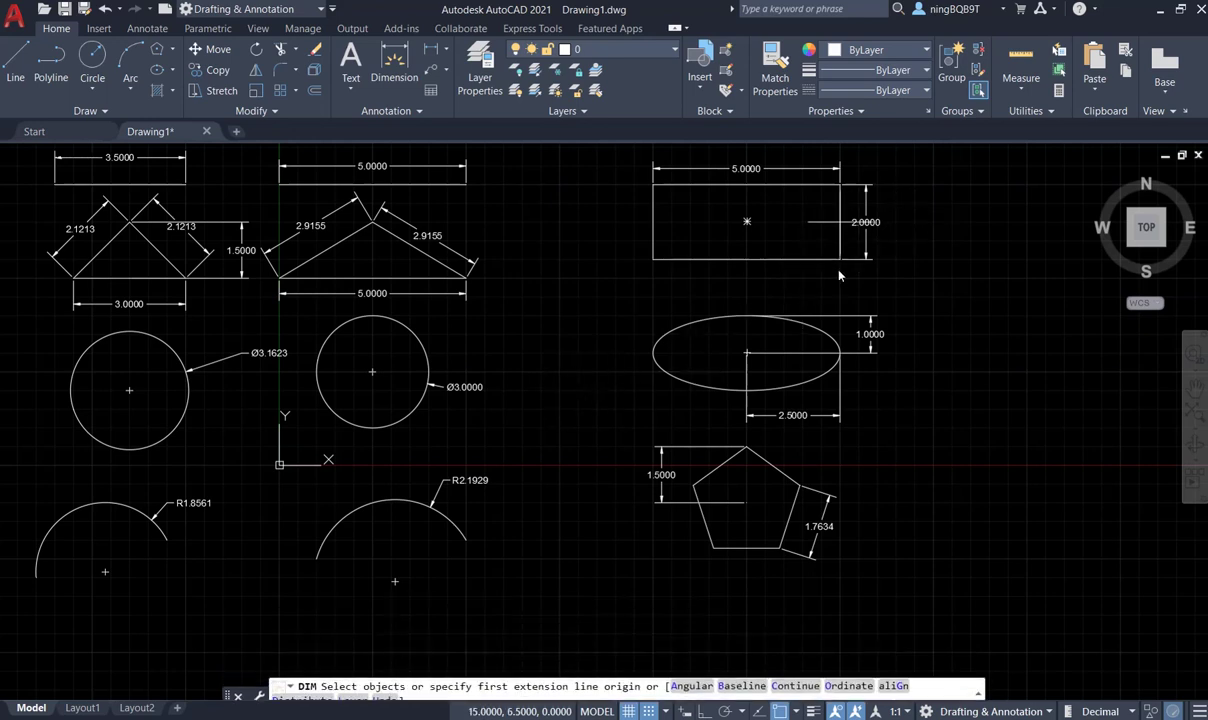
# Step: Draw a rectangle about 5.5 by 2 units to the right of the existing dimensioned rectangle, aligned with its top edge
pyautogui.click(1194, 388)
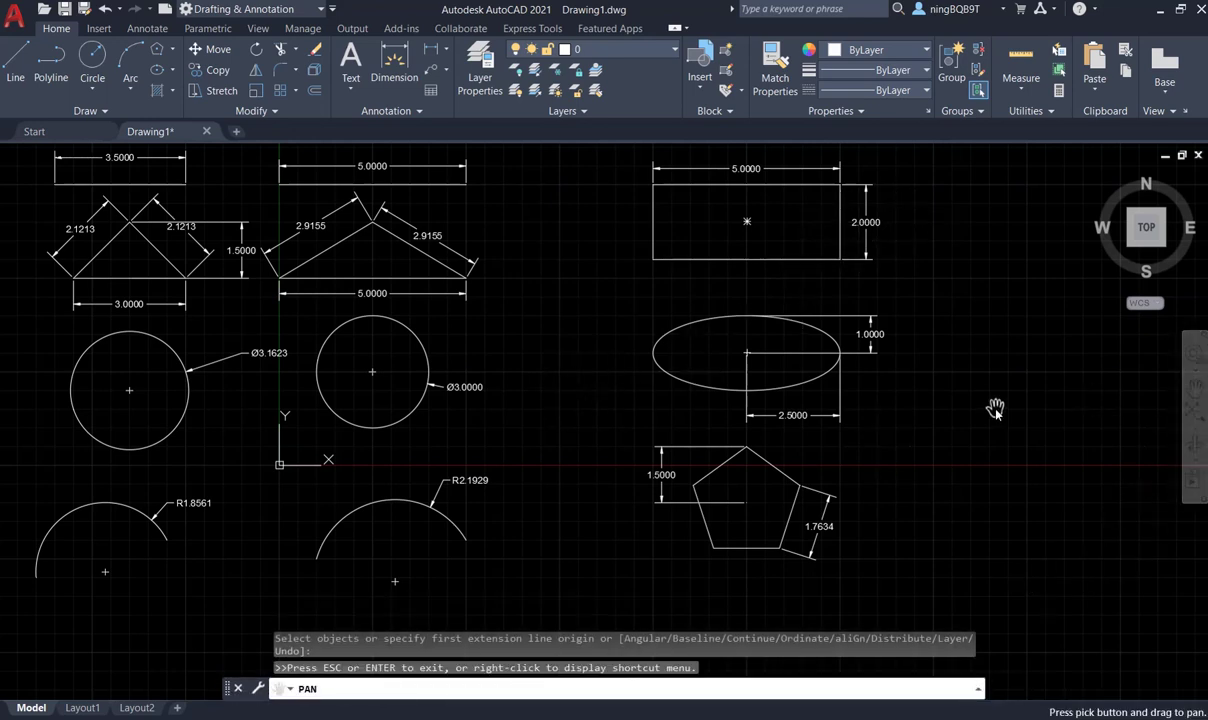
pyautogui.moveTo(998, 410); pyautogui.dragTo(852, 420)
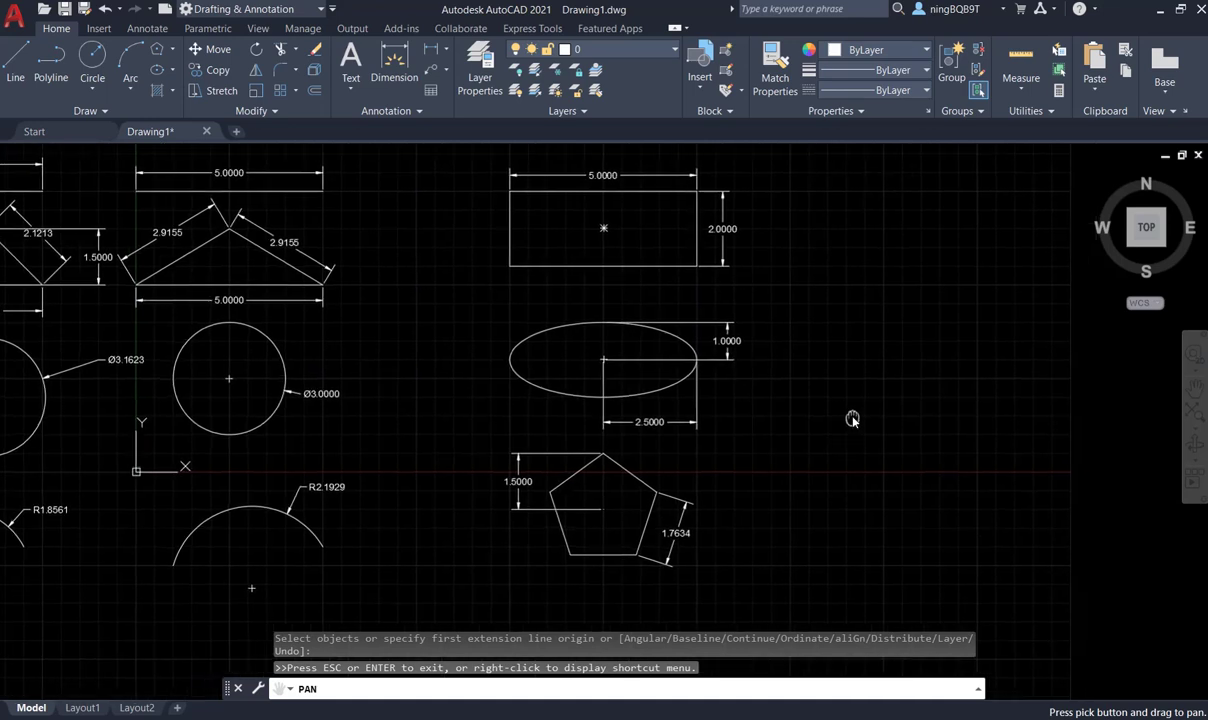
pyautogui.rightClick(818, 286)
pyautogui.click(850, 299)
pyautogui.write('b')
pyautogui.press('Return')
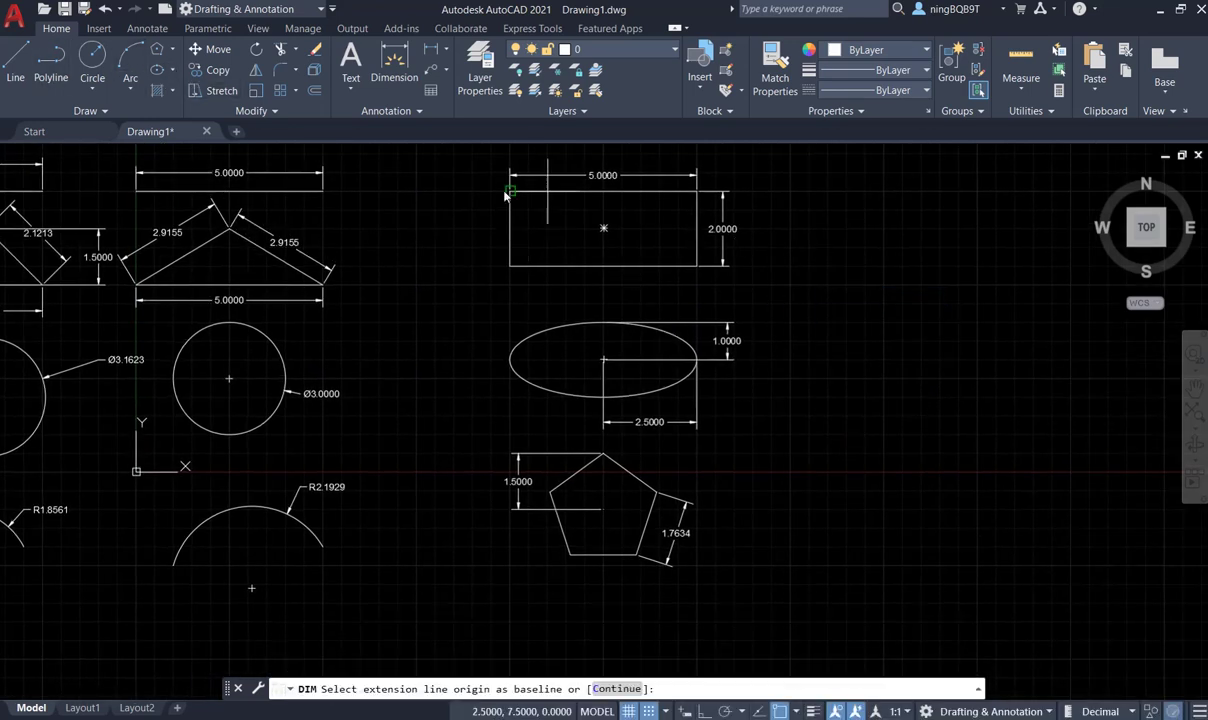
pyautogui.press('Escape')
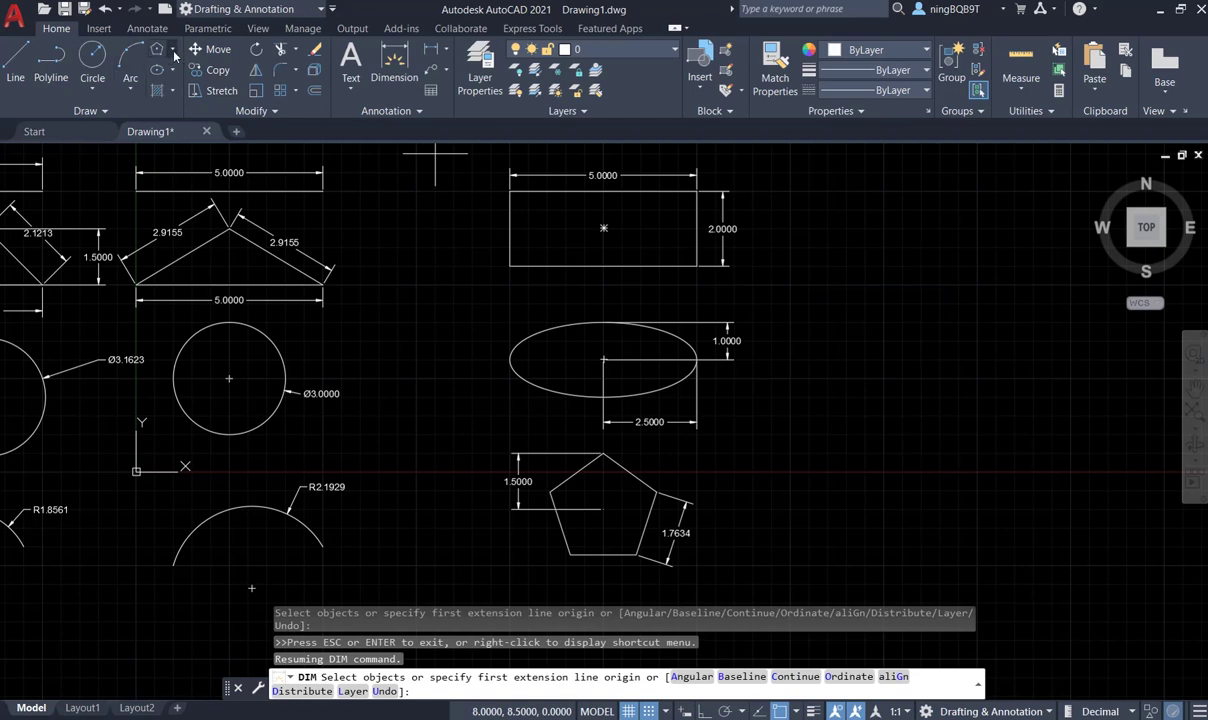
pyautogui.click(173, 51)
pyautogui.click(176, 77)
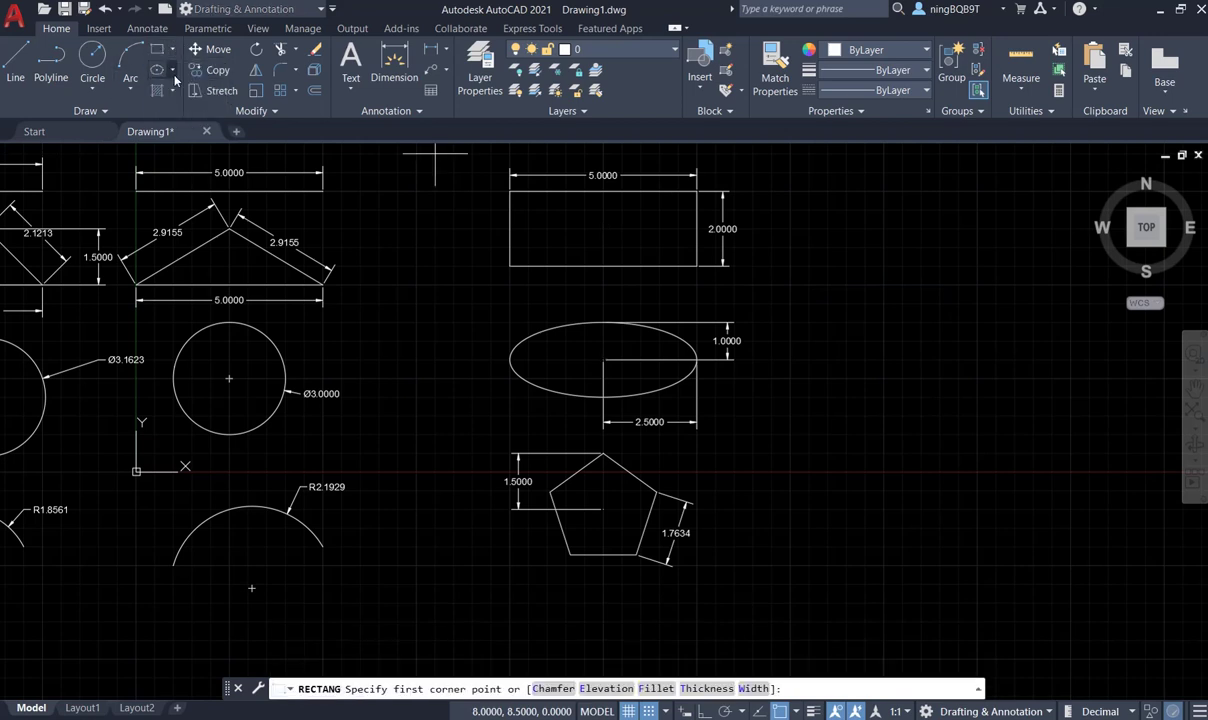
pyautogui.click(809, 191)
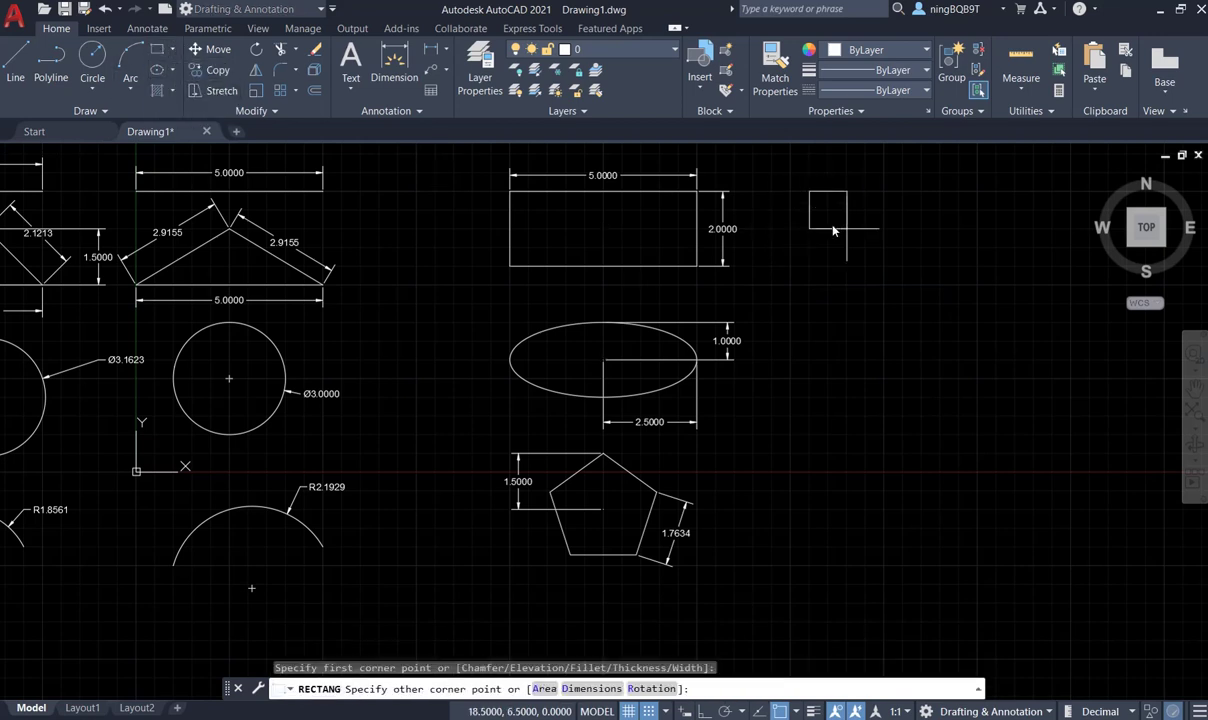
pyautogui.click(1014, 266)
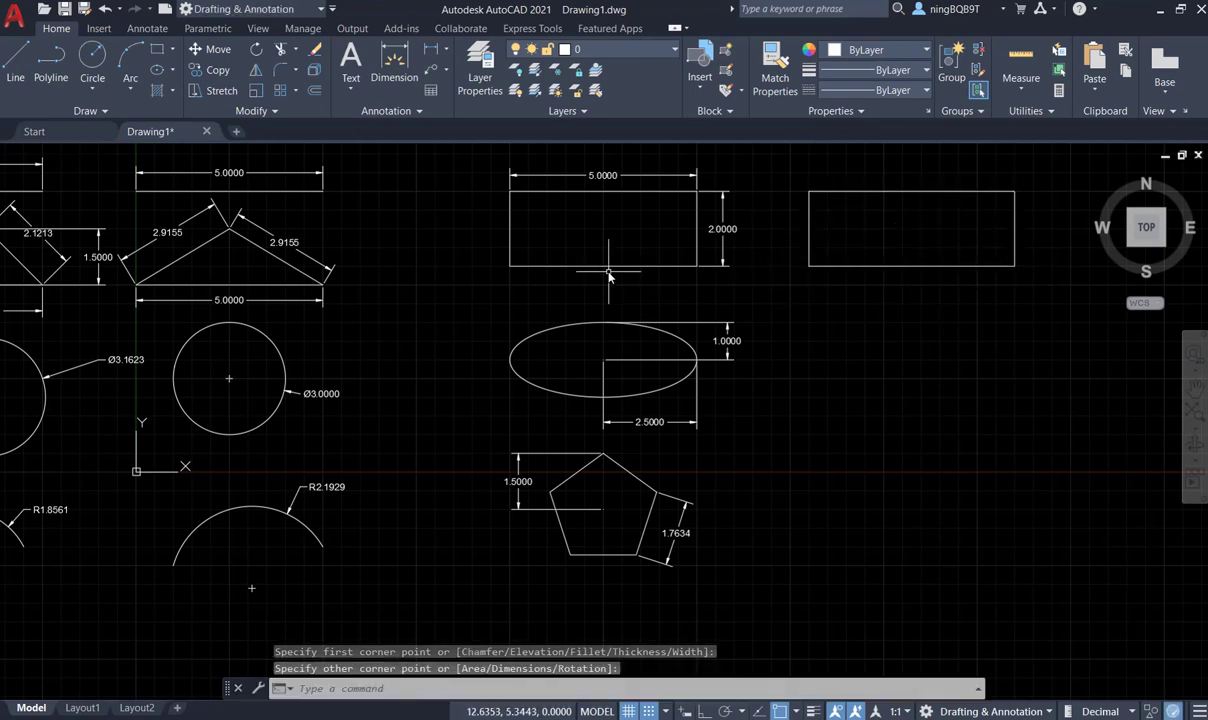
# Step: Dimension the new rectangle's width above its top edge and its height beside its right edge
pyautogui.click(396, 62)
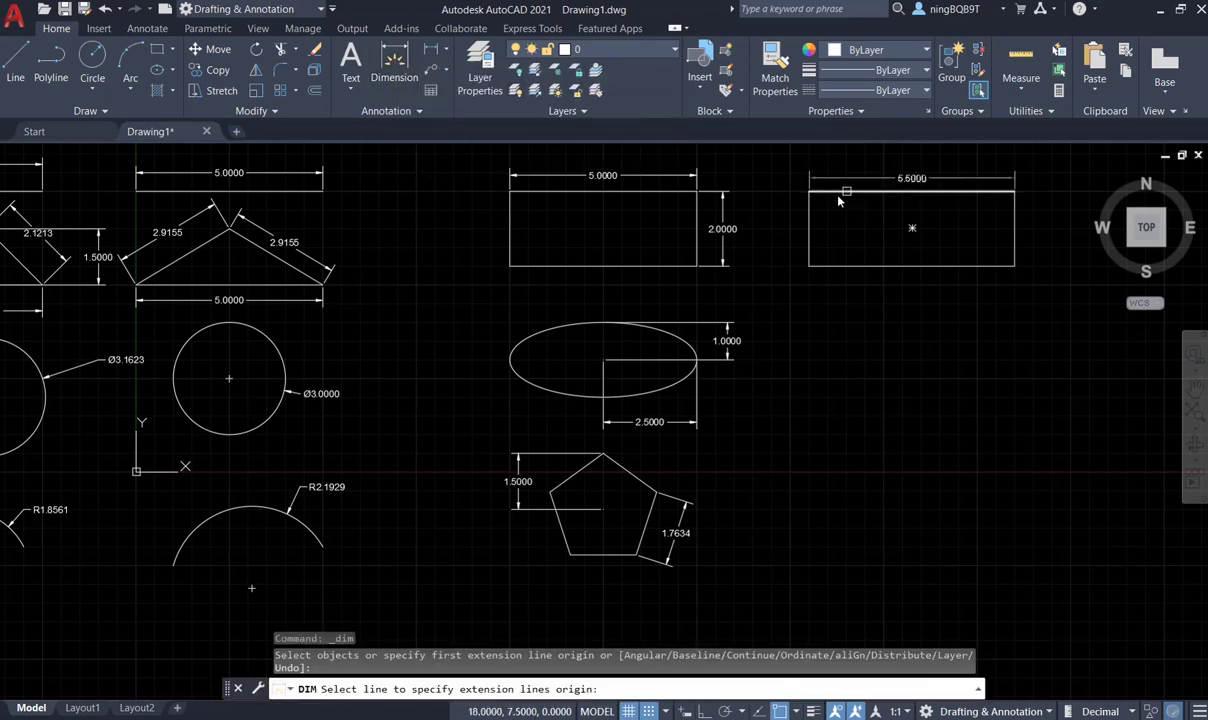
pyautogui.click(840, 197)
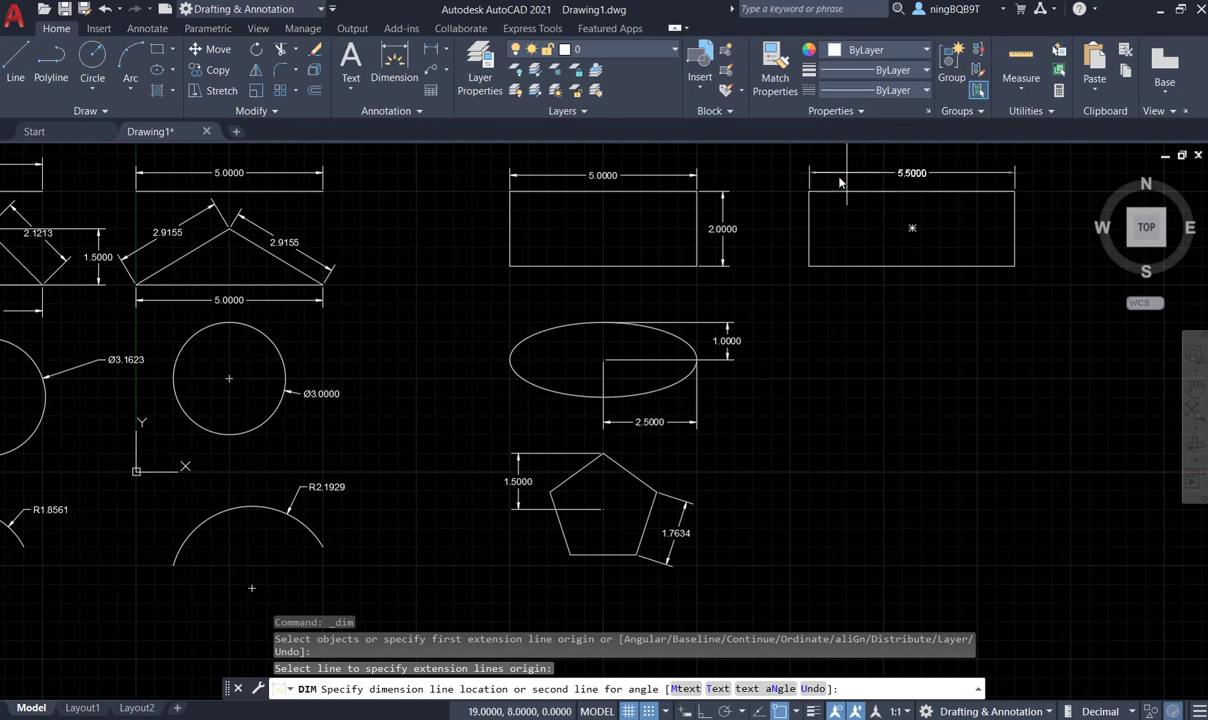
pyautogui.click(842, 180)
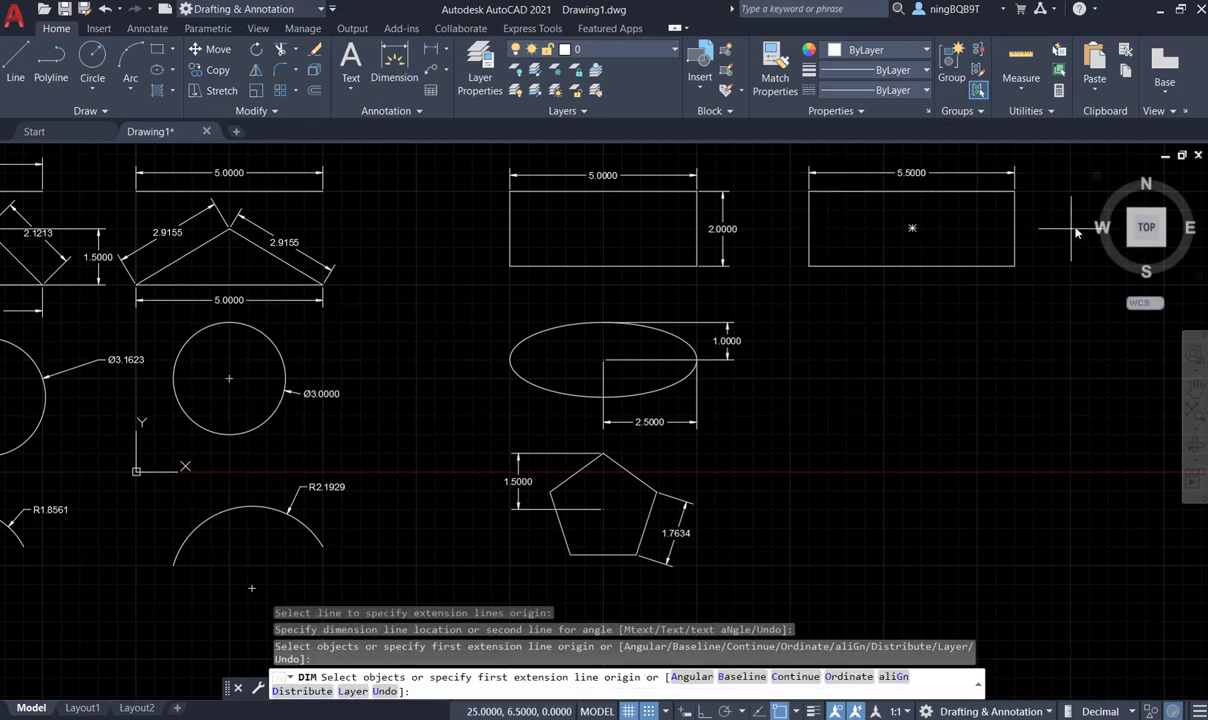
pyautogui.press('Return')
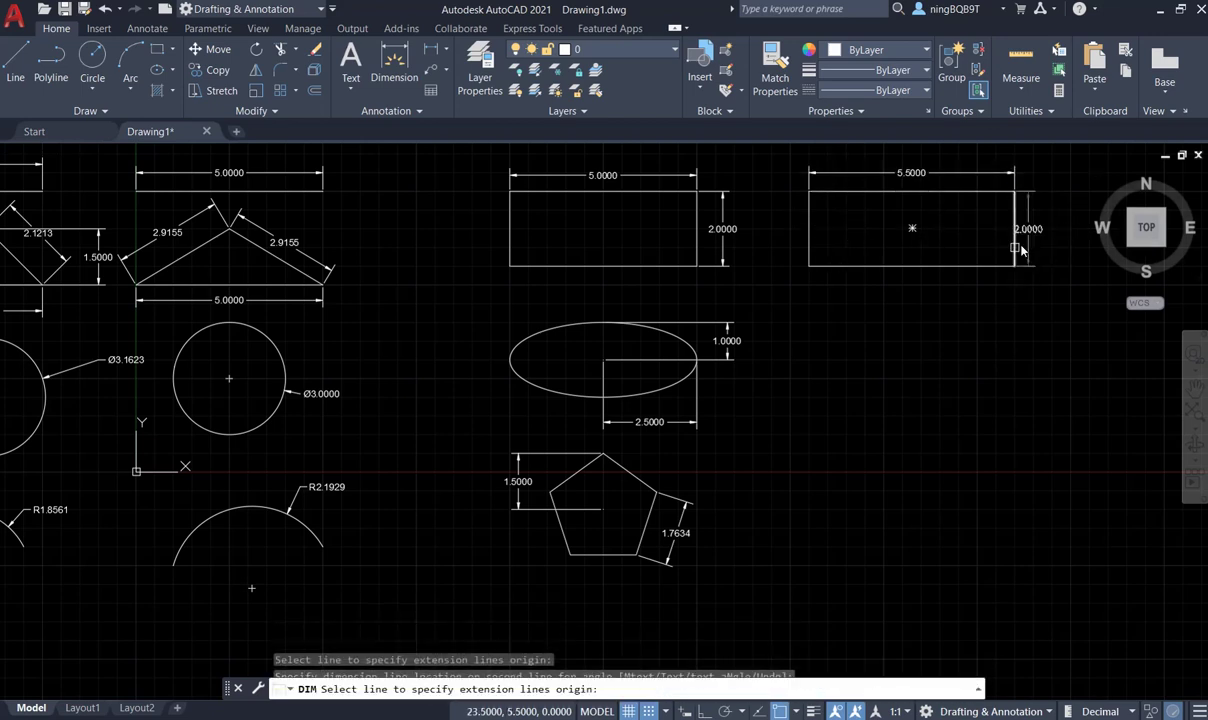
pyautogui.click(1015, 232)
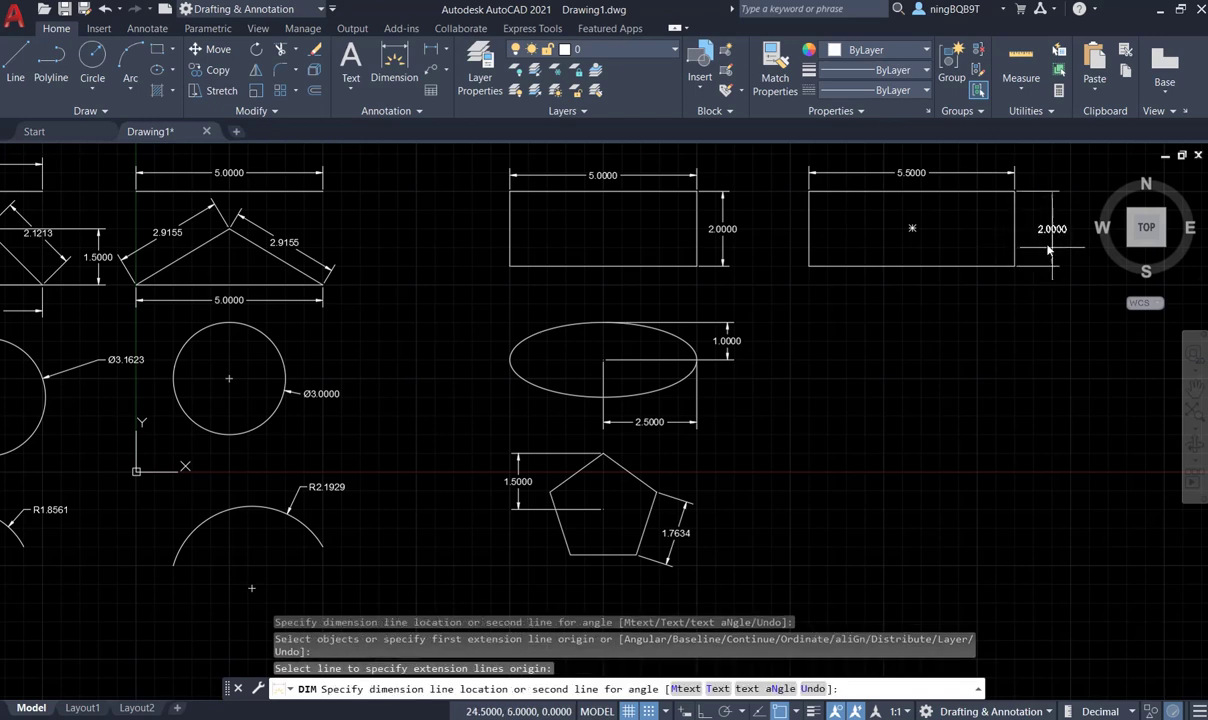
pyautogui.click(1050, 250)
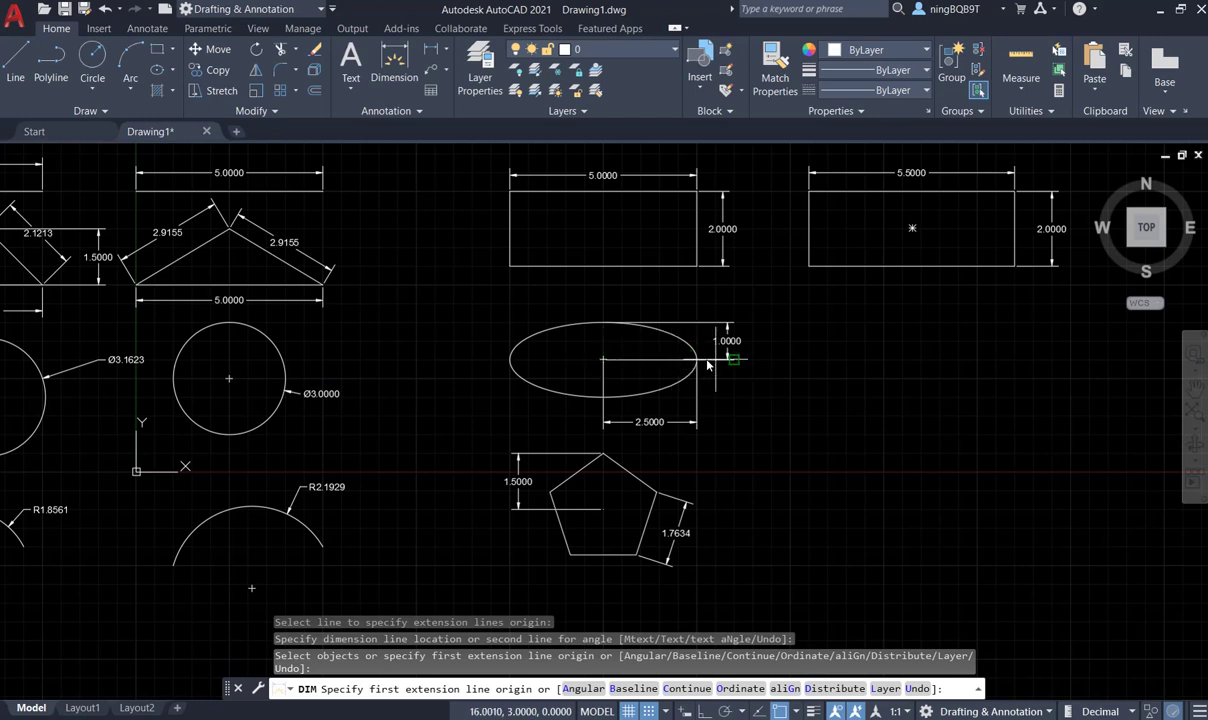
pyautogui.press('Escape')
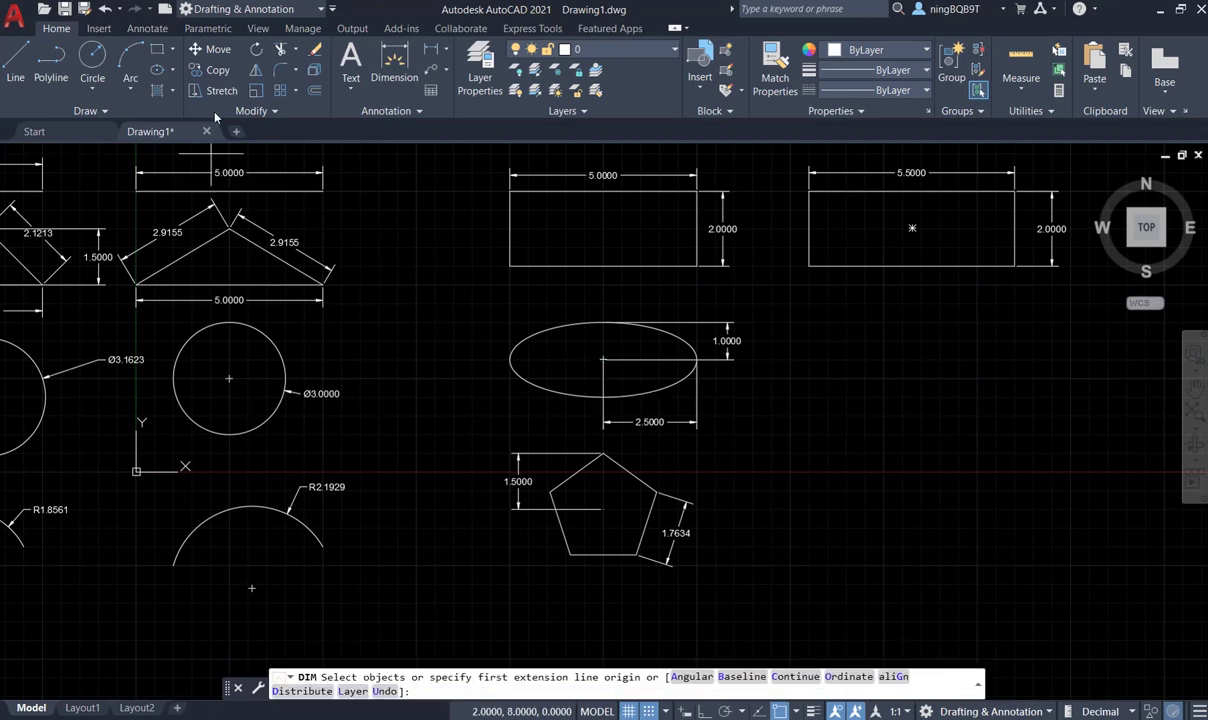
# Step: Draw an ellipse centred below the new rectangle, with a horizontal semi-axis of about 3 units and a vertical semi-axis of about 1.5
pyautogui.click(158, 72)
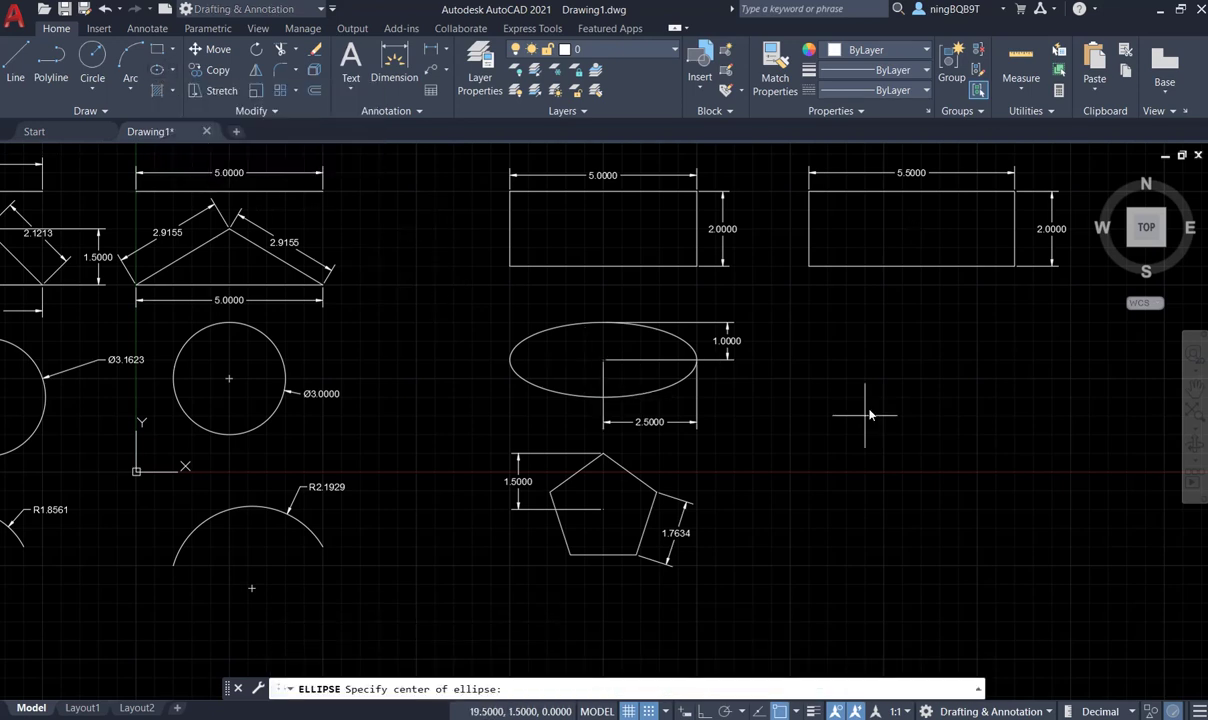
pyautogui.click(901, 378)
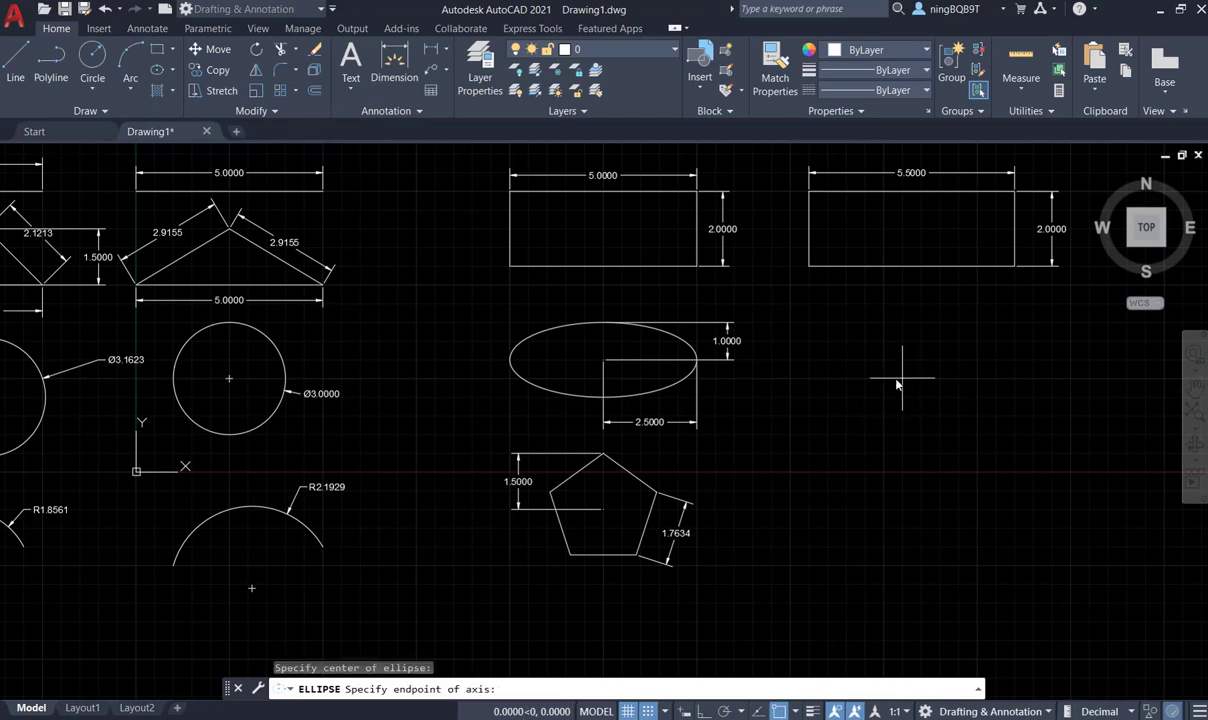
pyautogui.click(1012, 378)
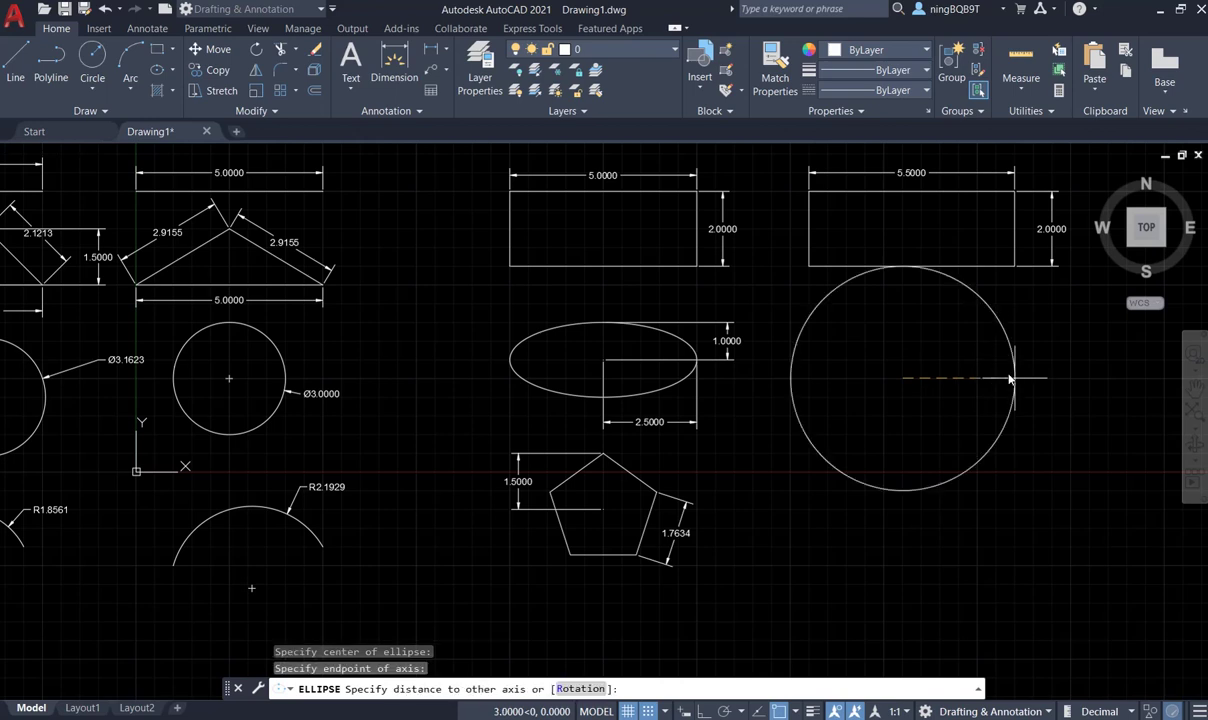
pyautogui.click(903, 336)
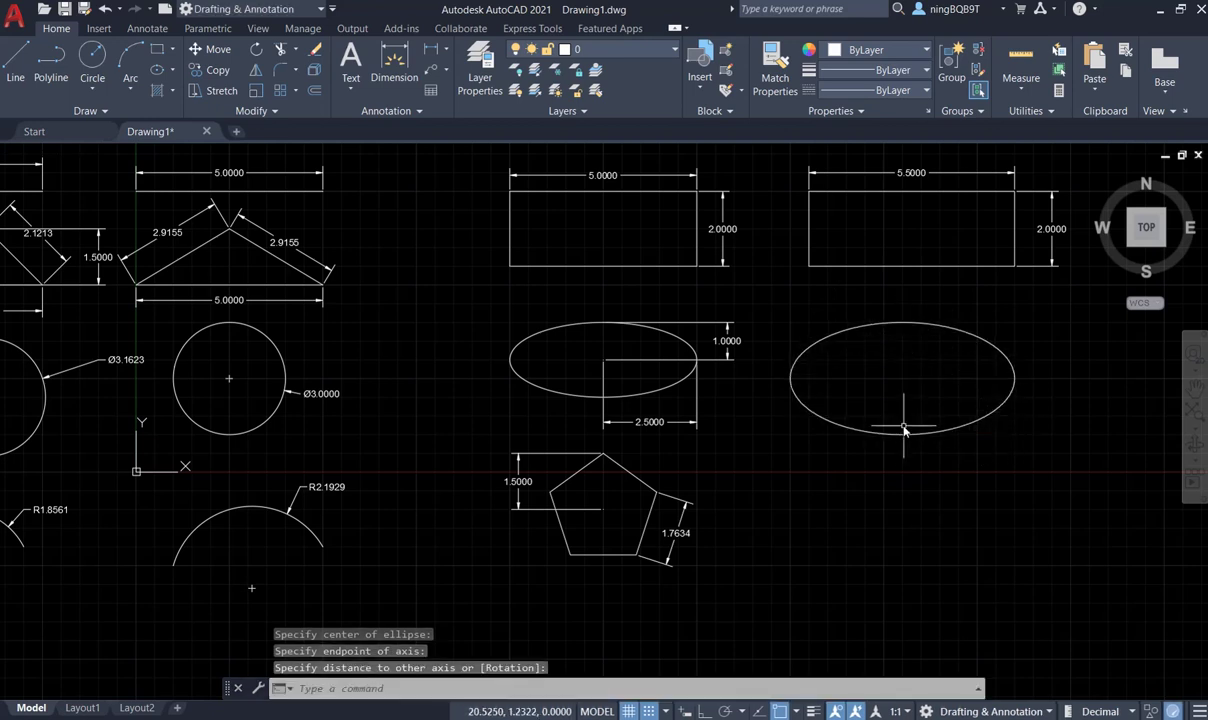
# Step: Dimension the new ellipse's horizontal semi-axis from its centre to its right quadrant, placing the dimension below the ellipse
pyautogui.click(395, 62)
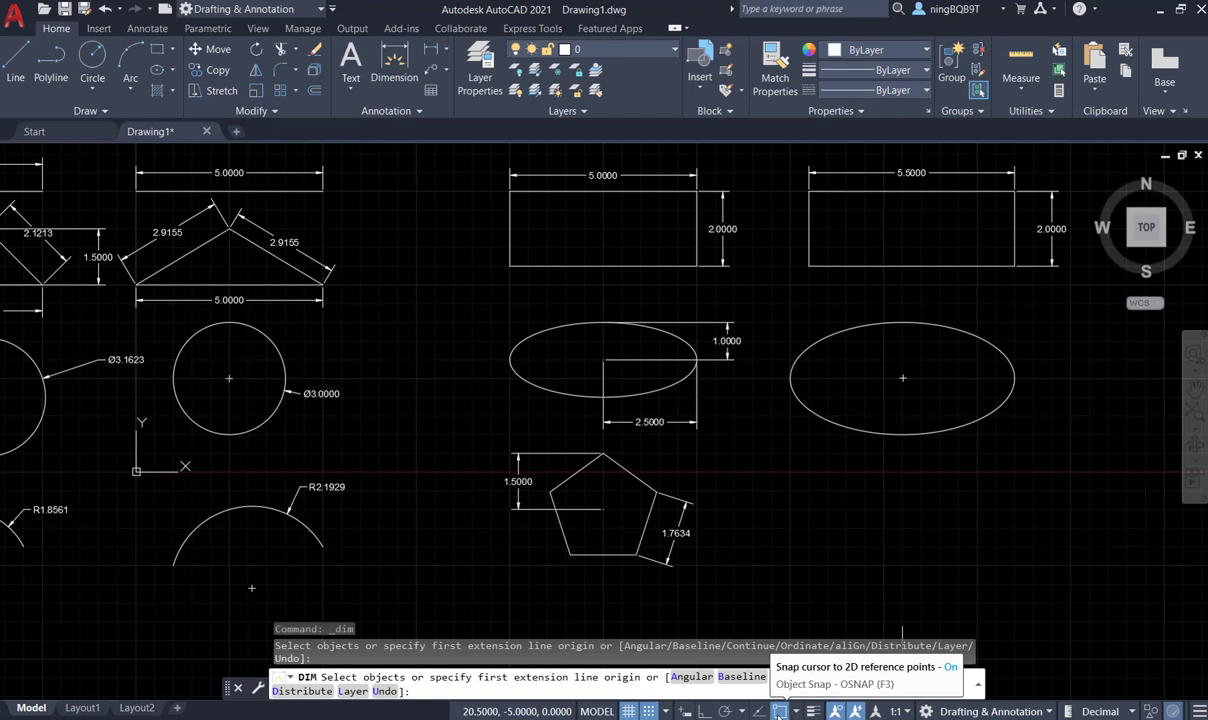
pyautogui.click(903, 378)
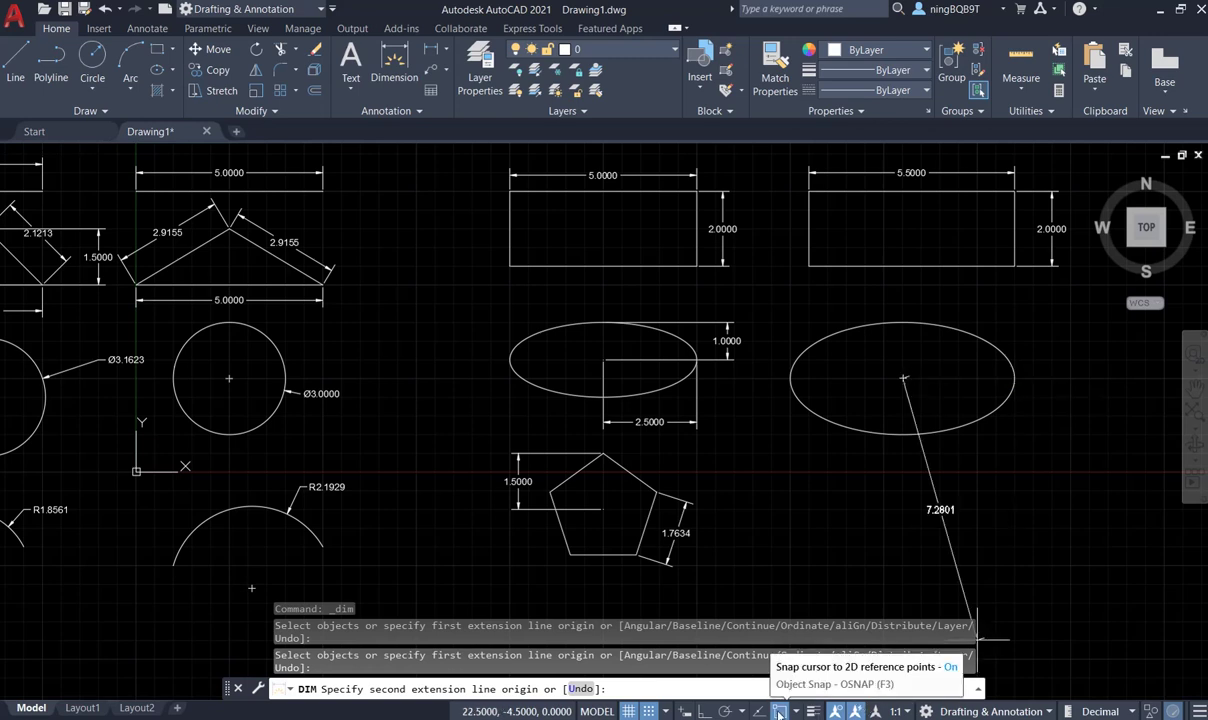
pyautogui.click(1010, 378)
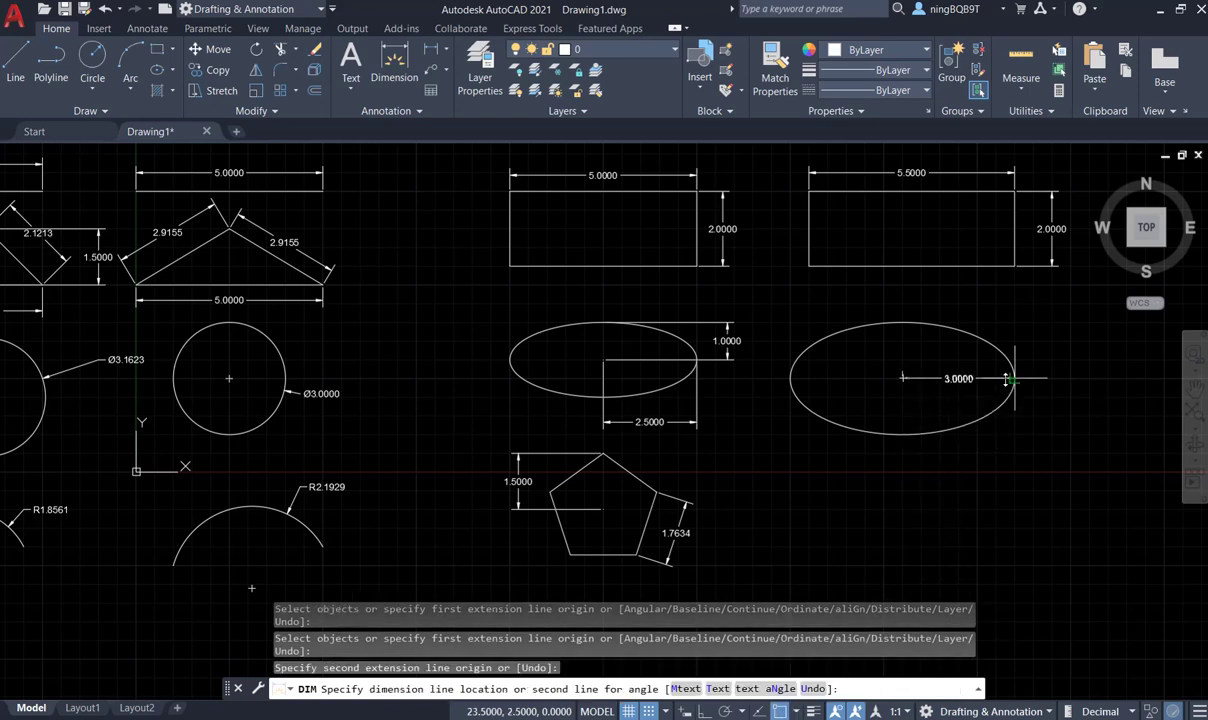
pyautogui.click(1007, 453)
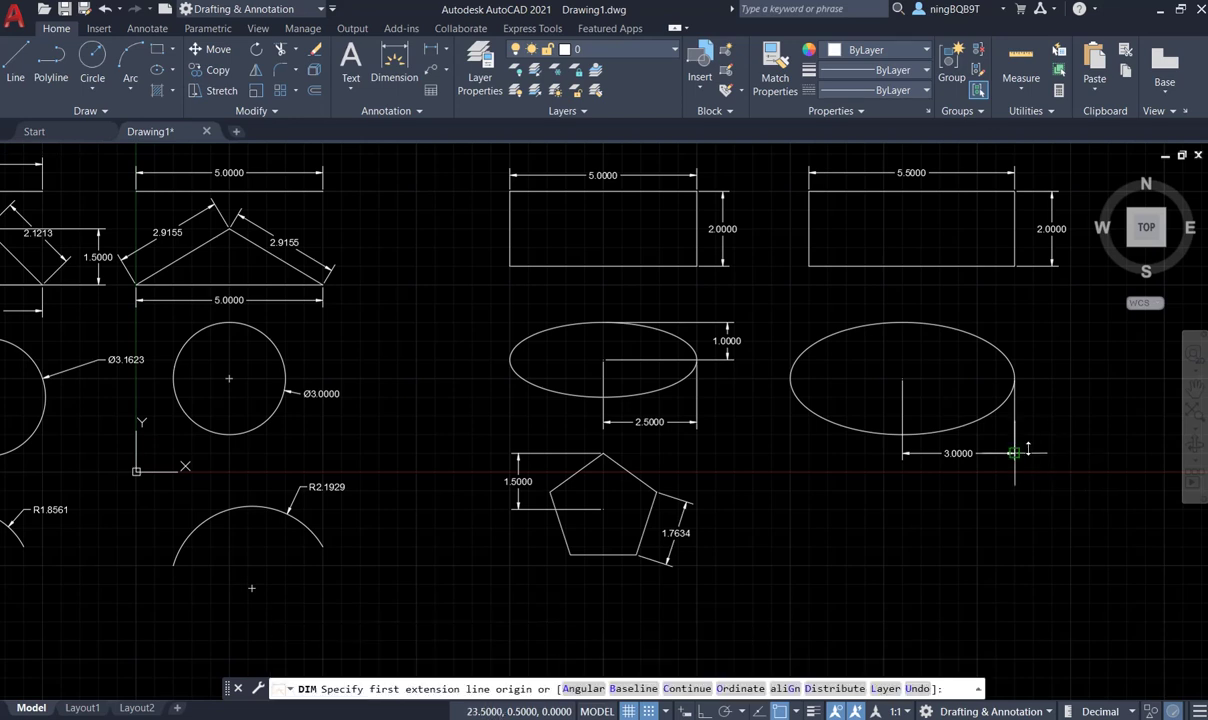
pyautogui.write('b')
pyautogui.press('Return')
pyautogui.press('Escape')
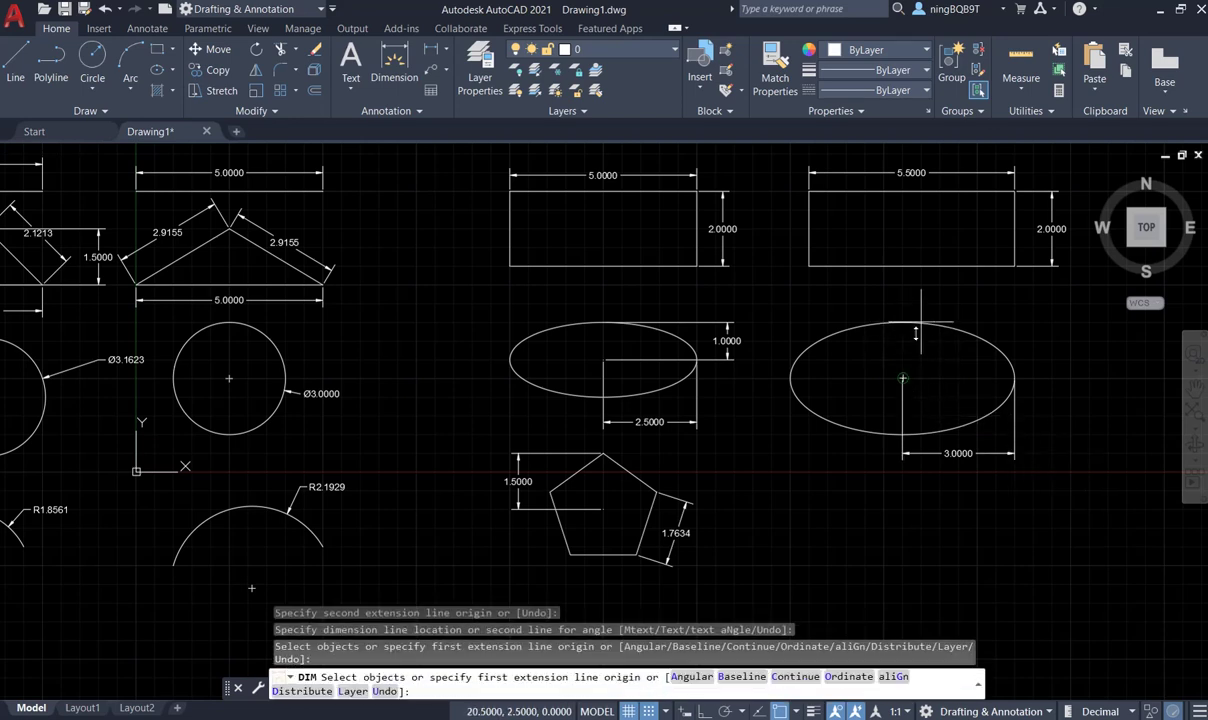
# Step: Dimension the new ellipse's vertical semi-axis from its centre to its top point, placing the dimension to the right of the ellipse
pyautogui.click(903, 378)
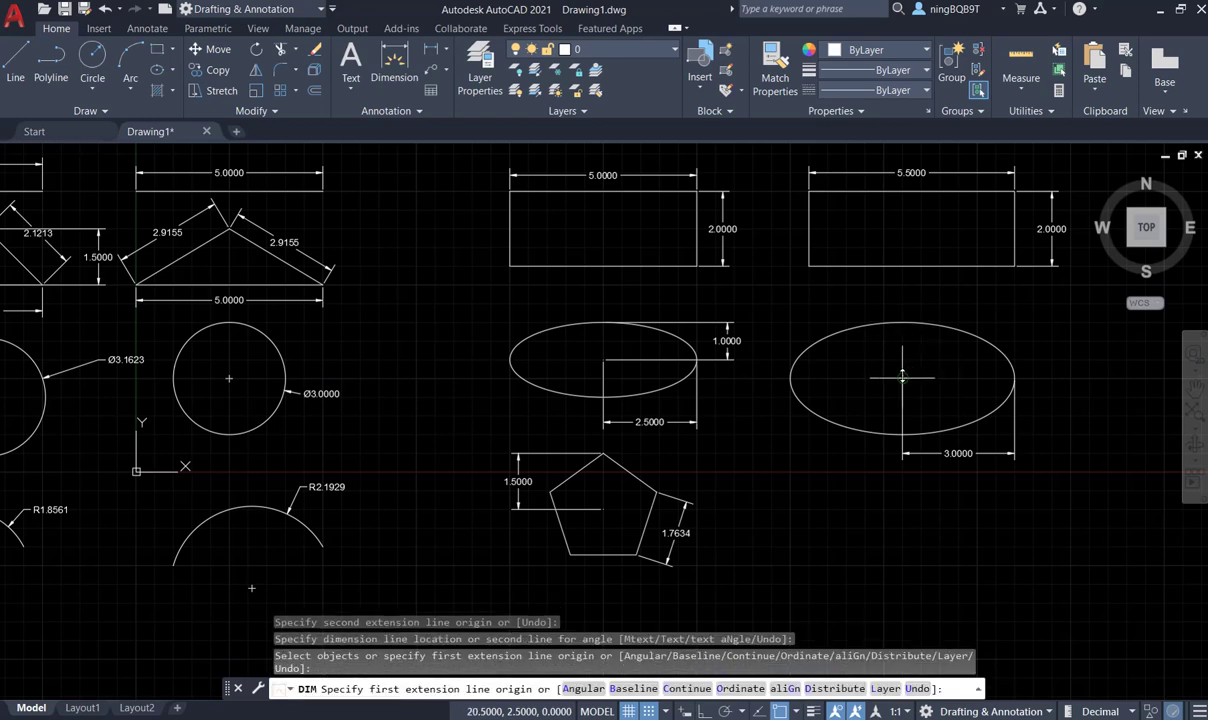
pyautogui.click(902, 378)
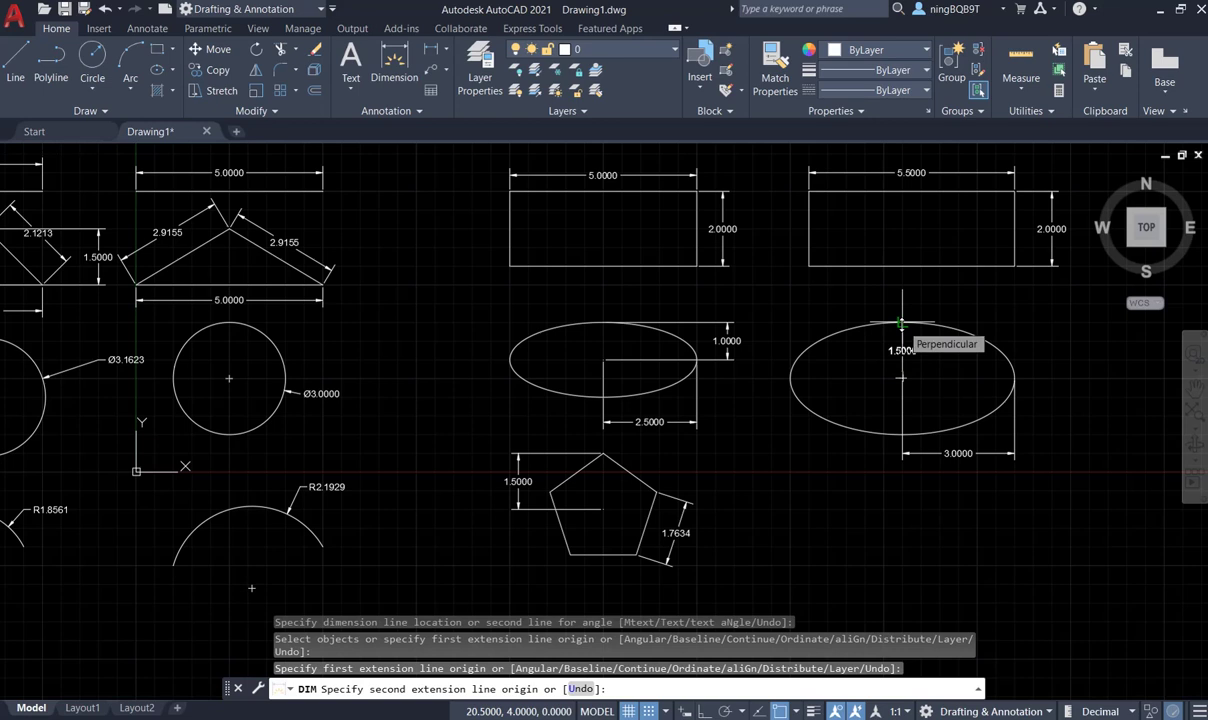
pyautogui.click(901, 323)
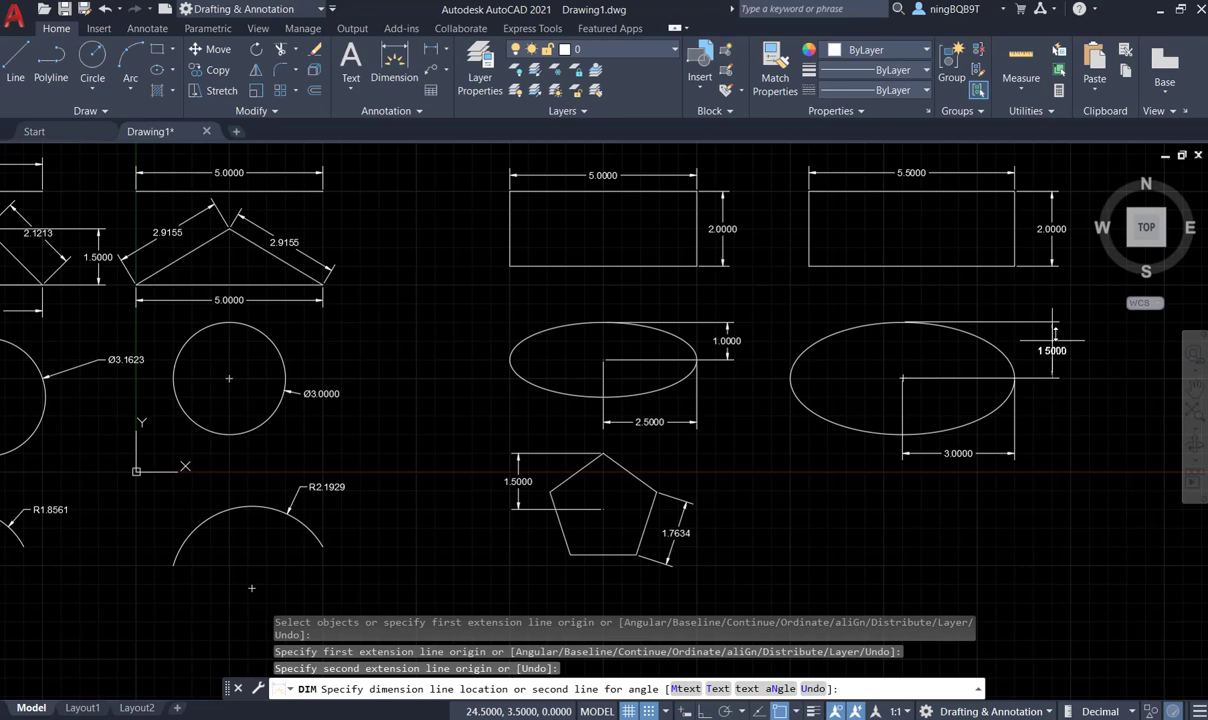
pyautogui.click(1054, 340)
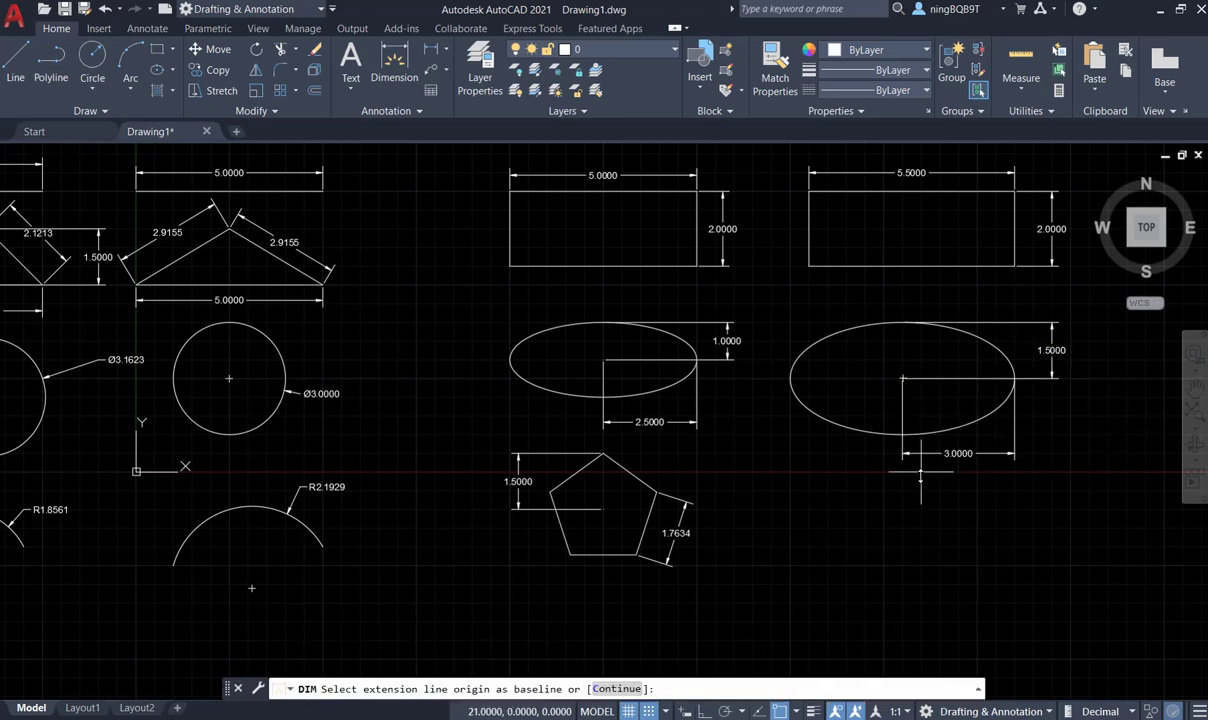
pyautogui.press('Escape')
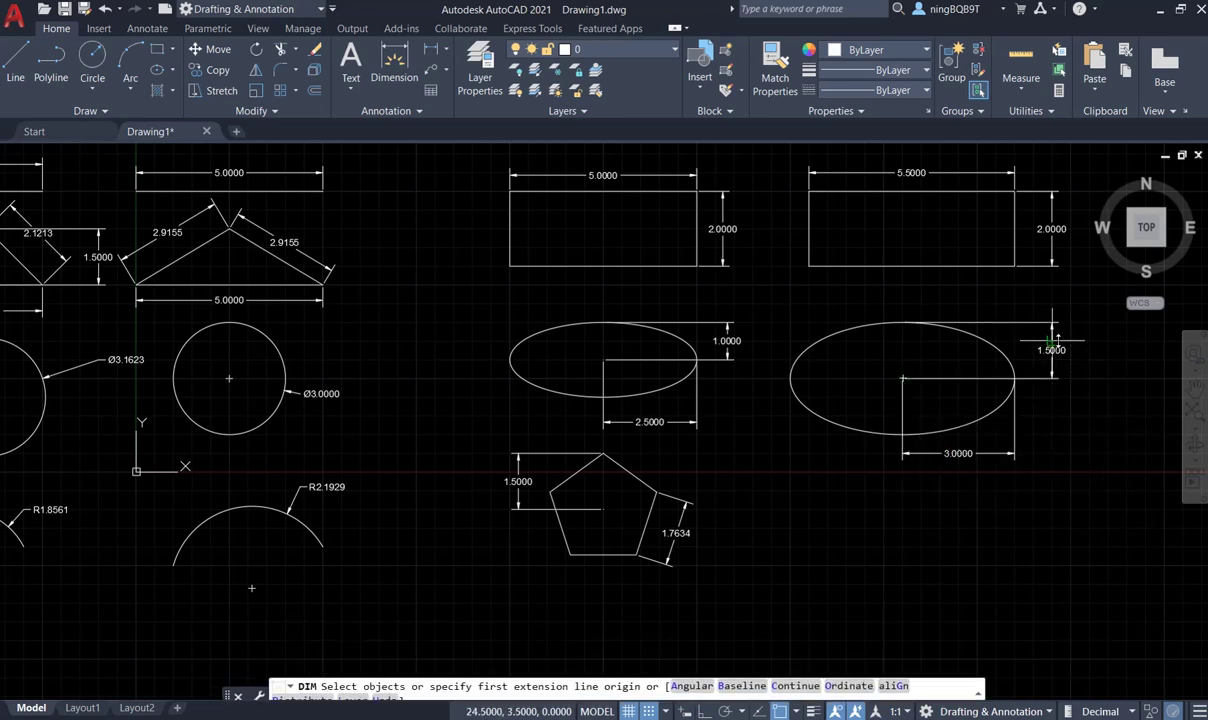
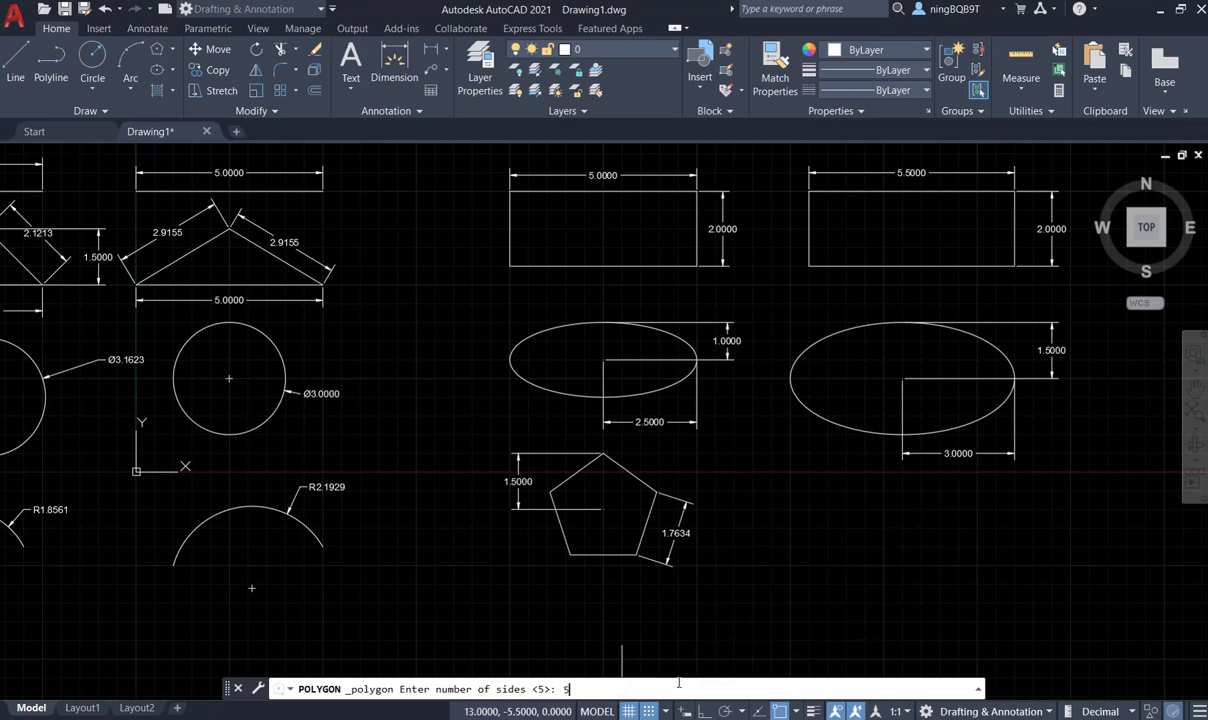
# Step: Draw a 5-sided polygon centred below the new ellipse, inscribed in a circle with a radius of about 1.58
pyautogui.press('Return')
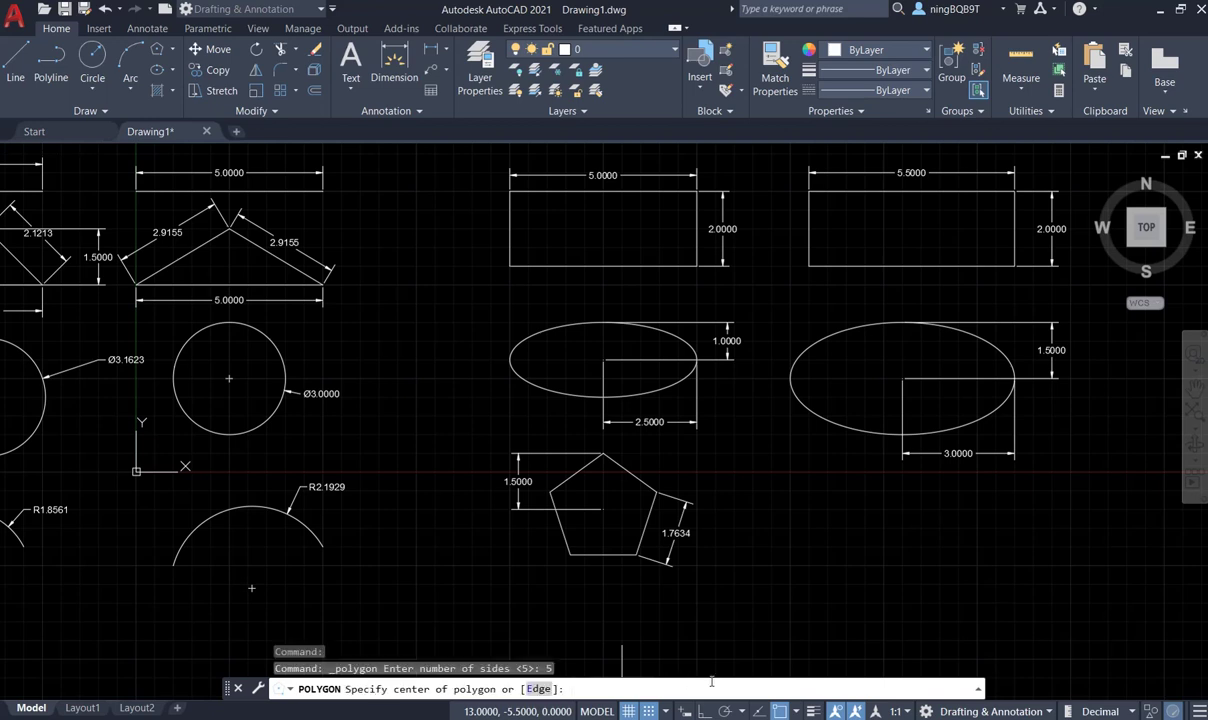
pyautogui.click(888, 565)
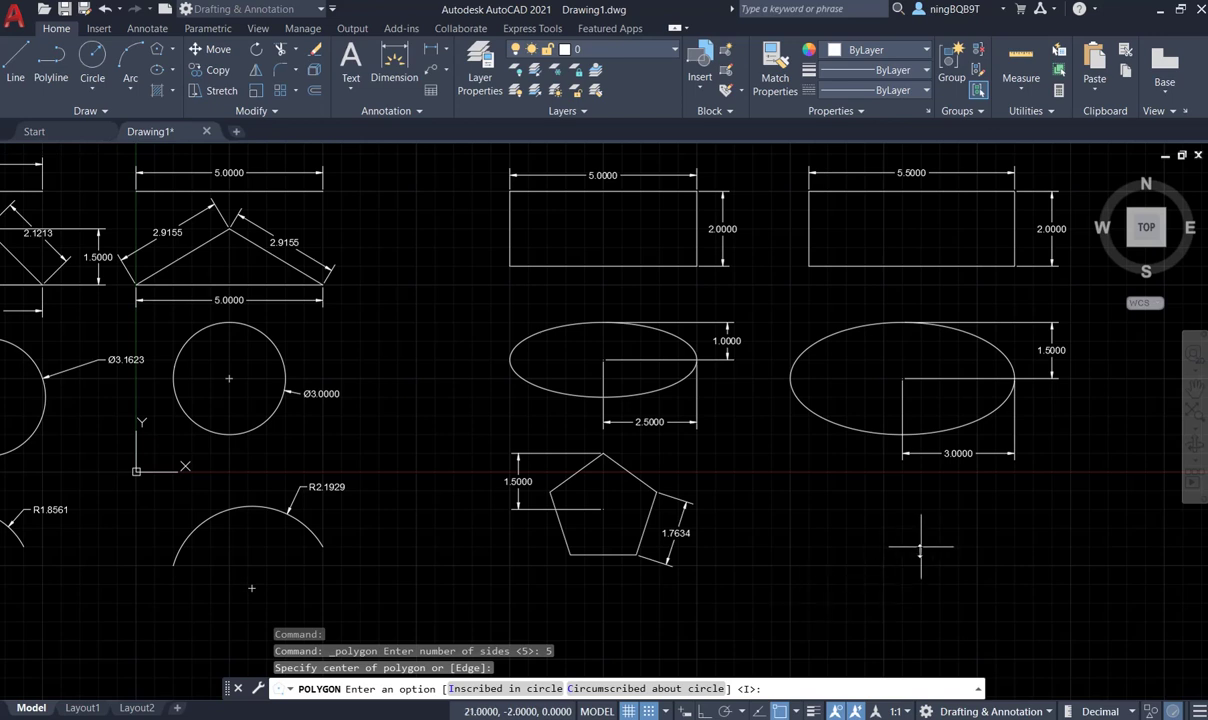
pyautogui.click(455, 690)
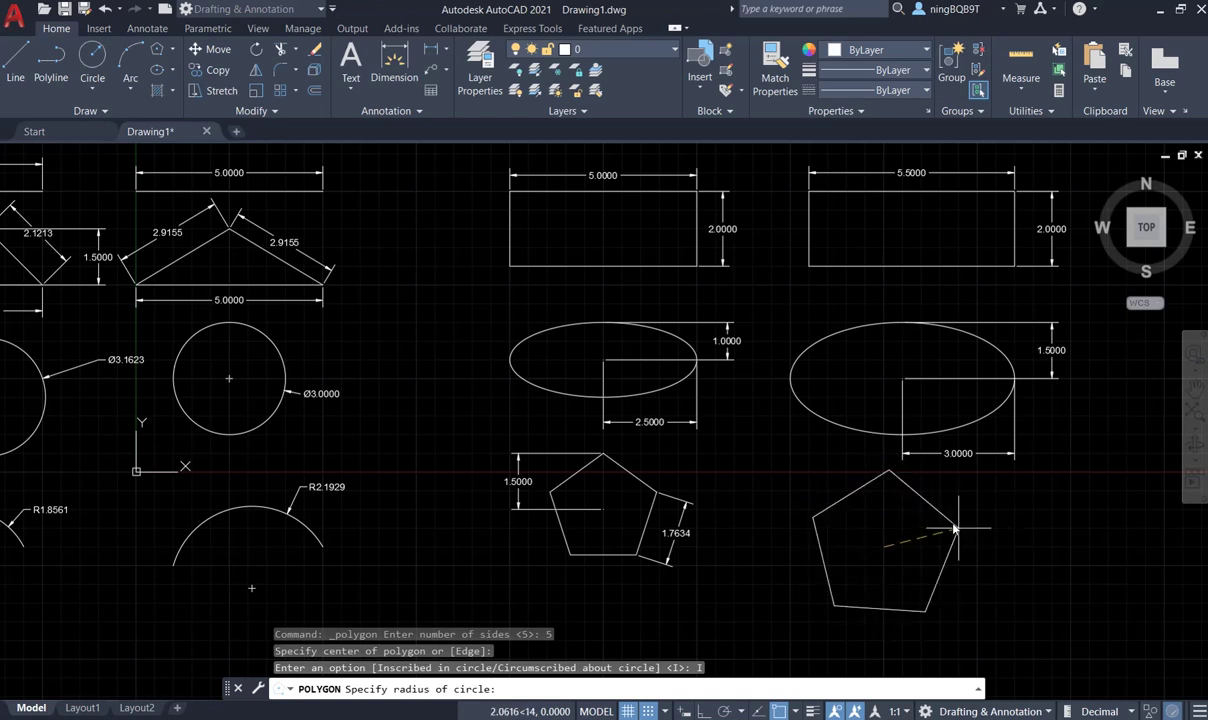
pyautogui.click(945, 535)
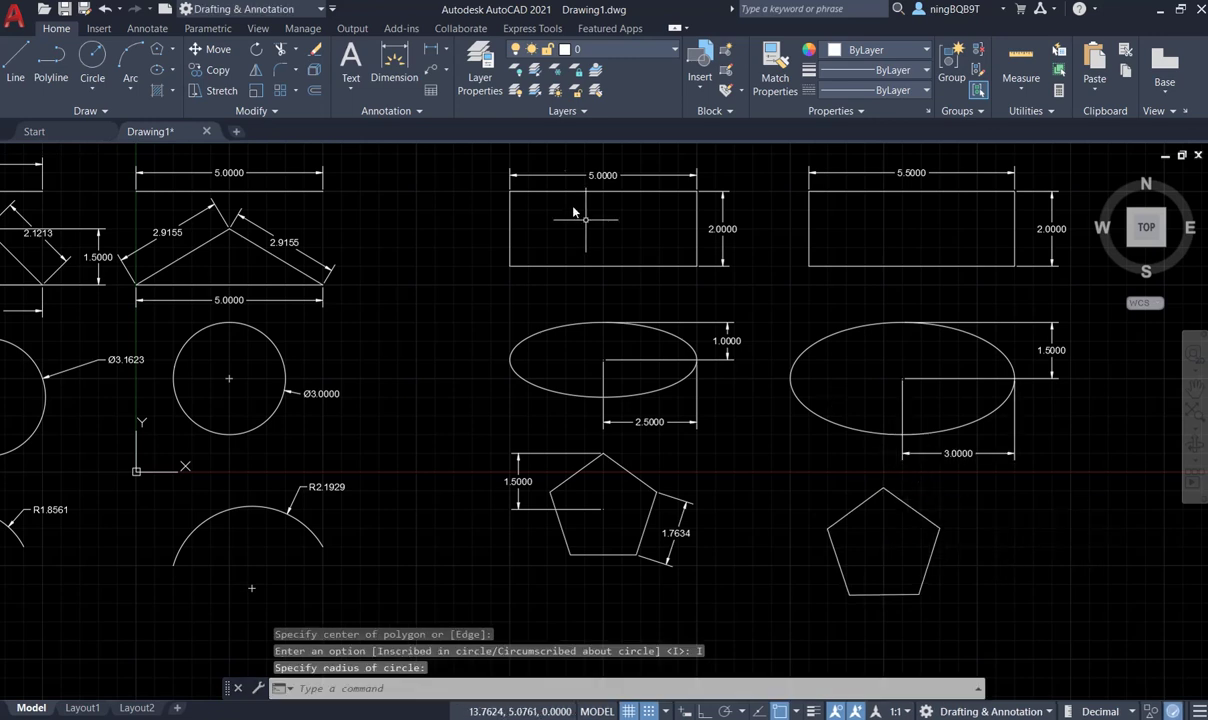
# Step: Turn off grid snapping and dimension the new pentagon's upper-right side, placing the dimension outside that side
pyautogui.click(396, 62)
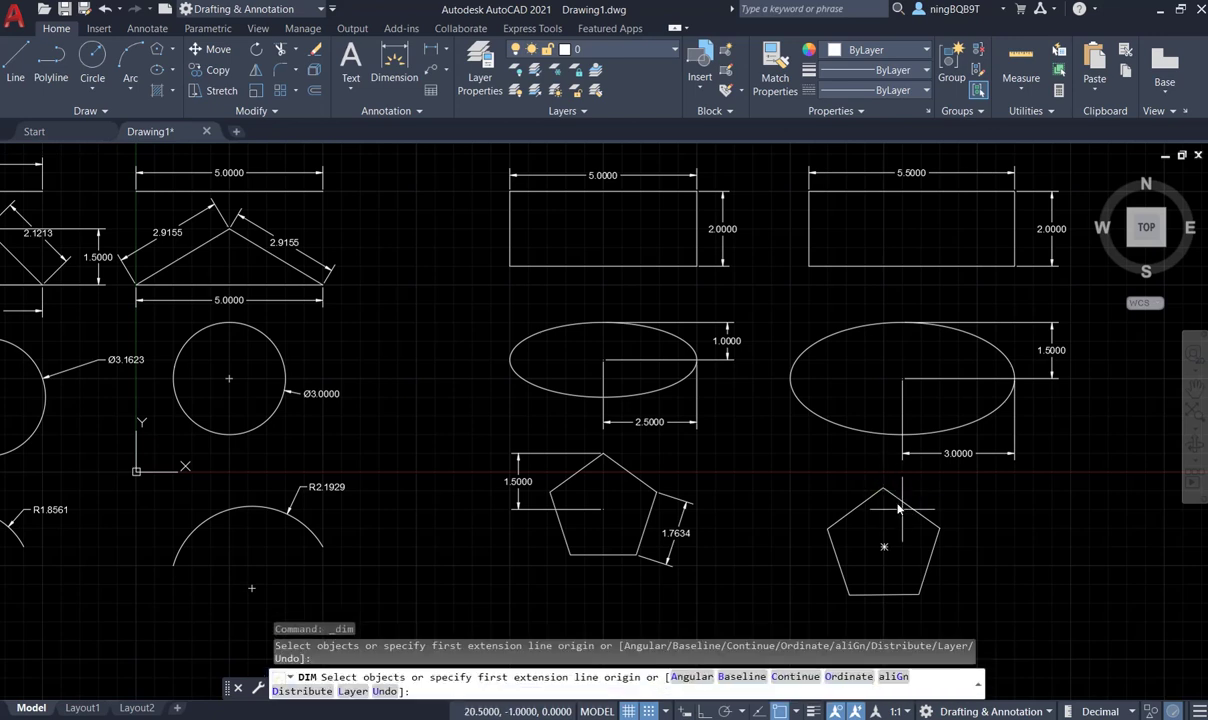
pyautogui.click(649, 711)
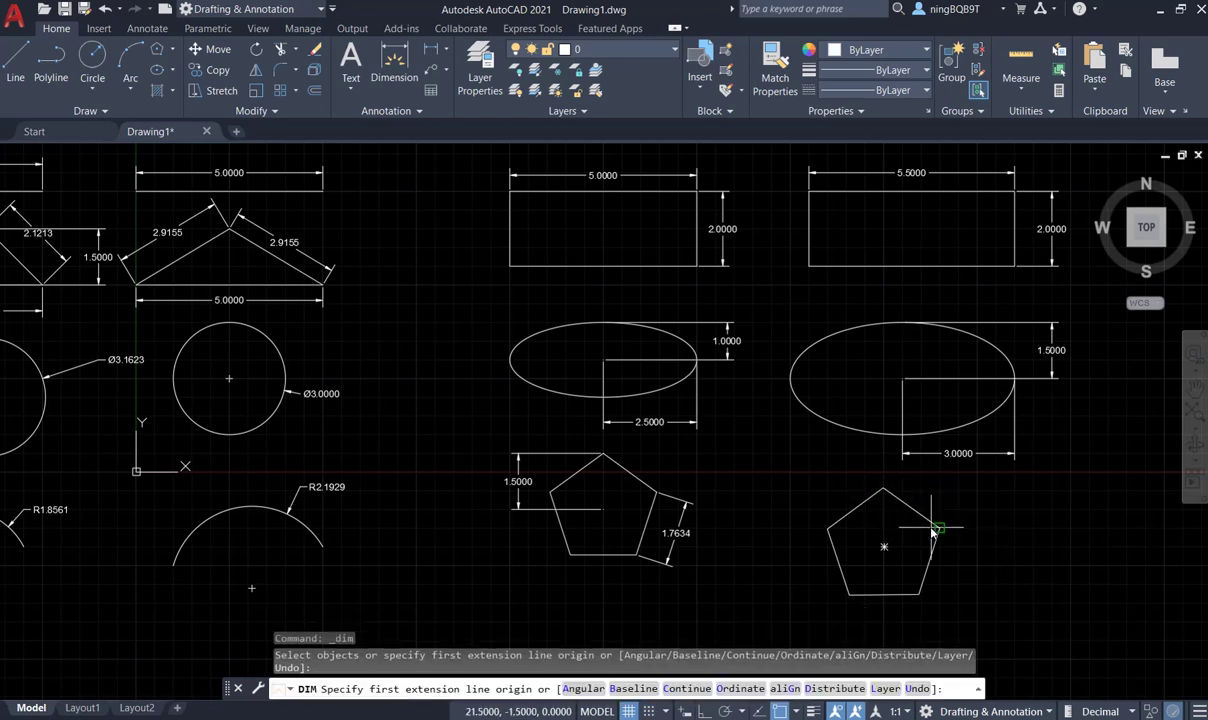
pyautogui.click(889, 494)
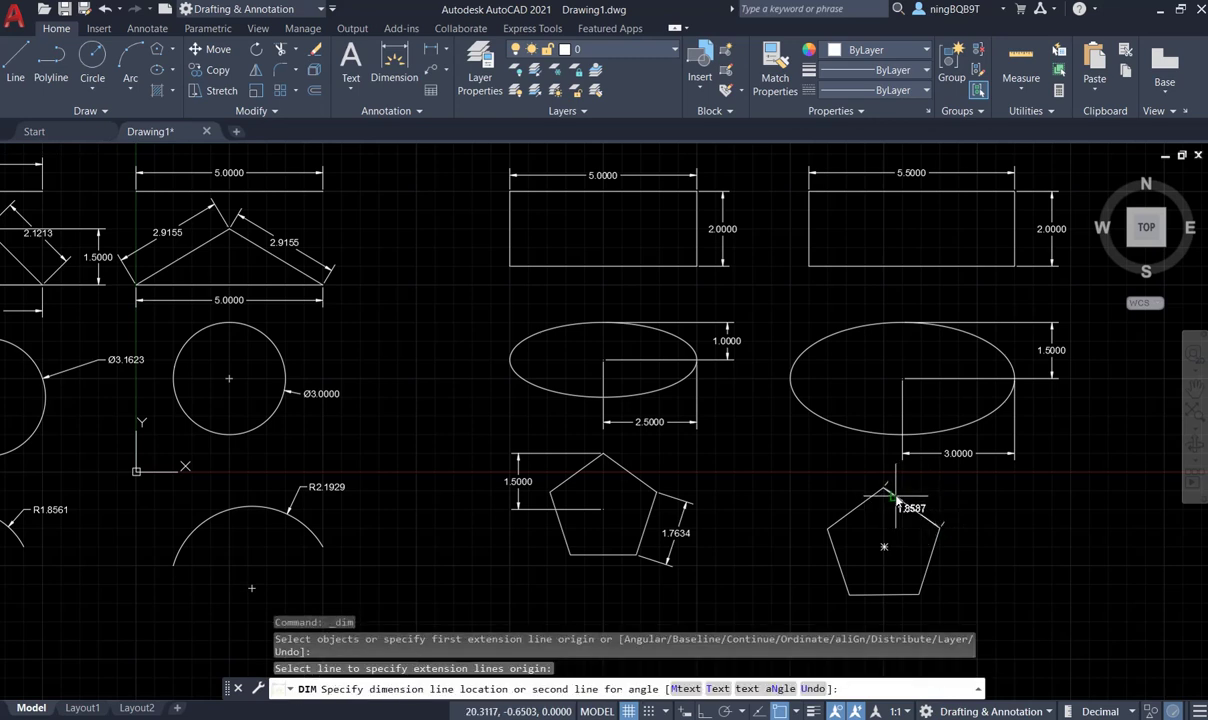
pyautogui.click(918, 500)
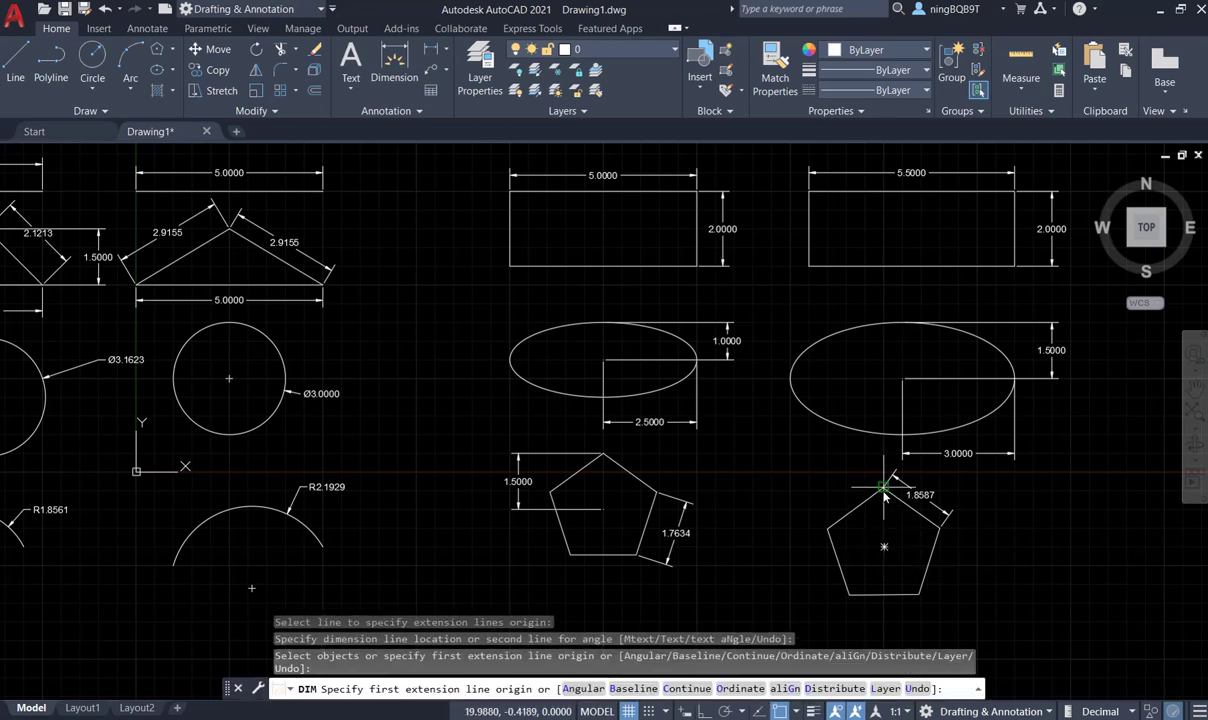
# Step: Dimension the vertical distance from the new pentagon's centre to its top vertex, placing the dimension to the left of the pentagon
pyautogui.click(884, 547)
pyautogui.click(884, 489)
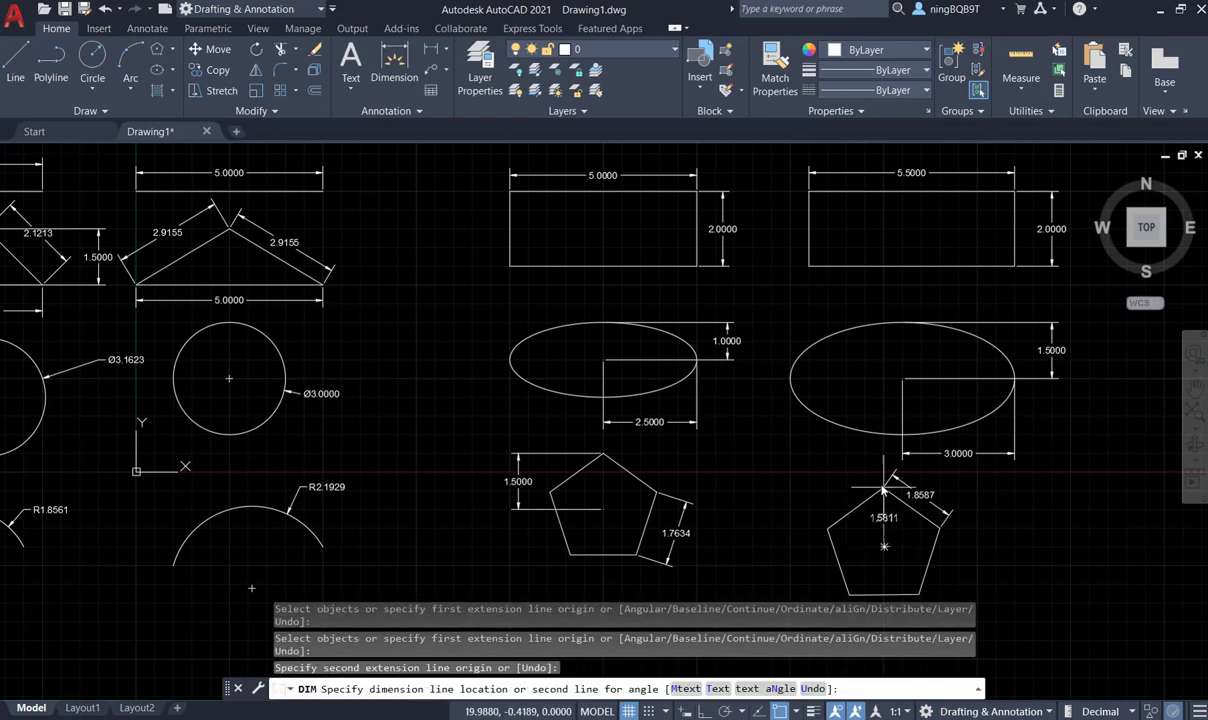
pyautogui.click(788, 497)
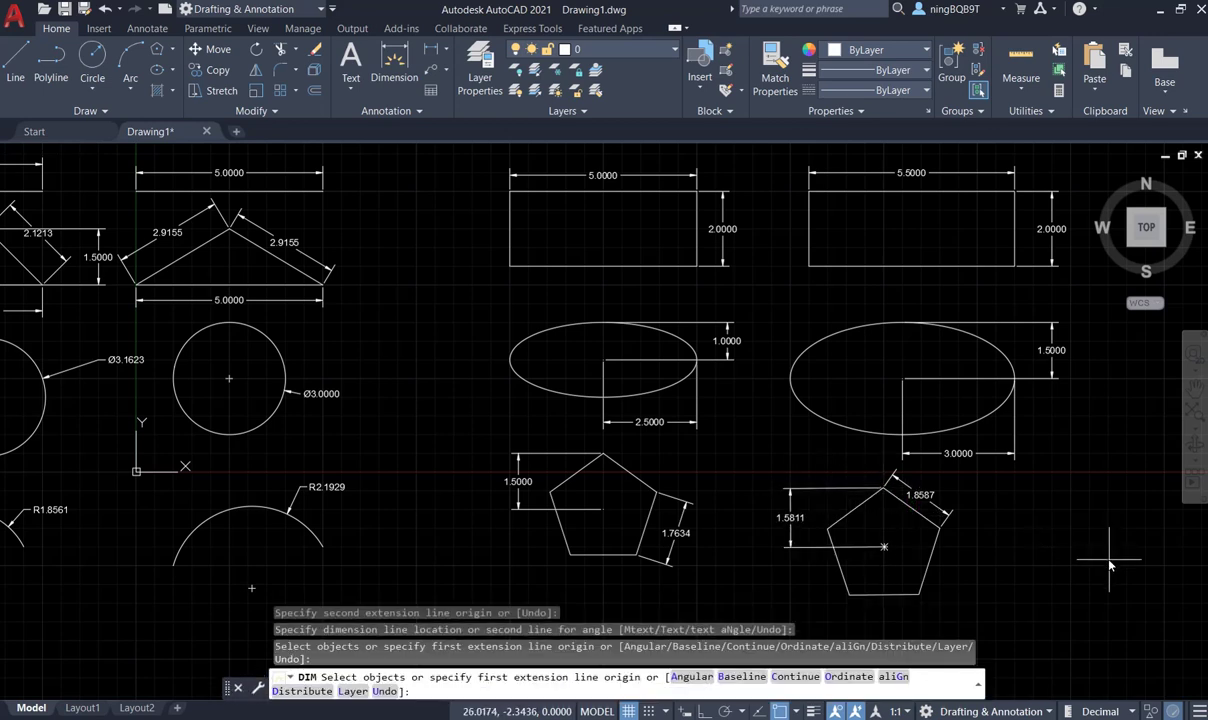